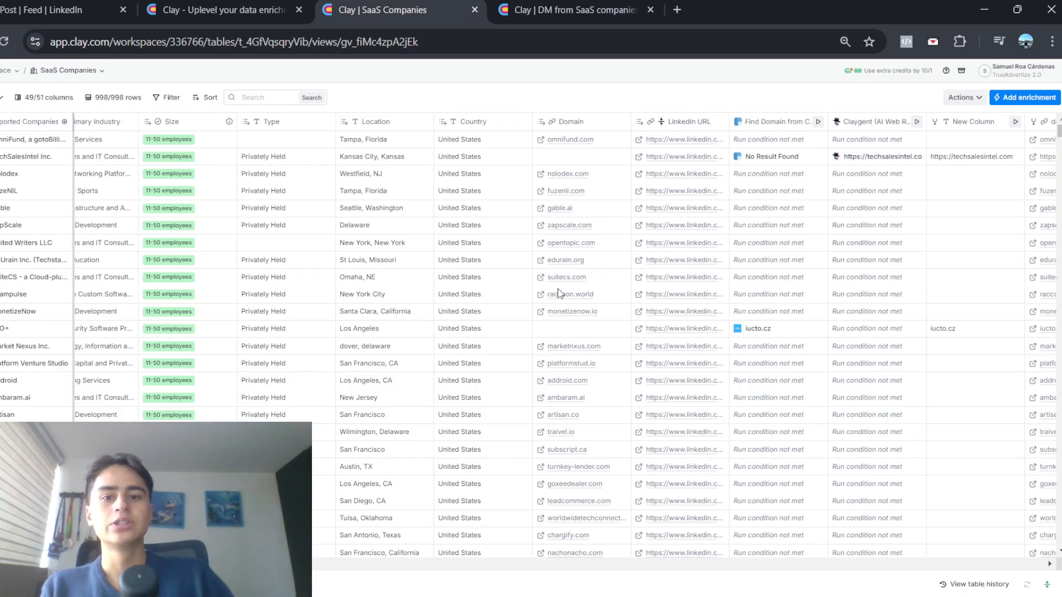
- Review the SaaS Companies table's enrichment columns from company domain through Find Contacts at Company and Write to Other Table
scroll(563, 297, "right", 5)
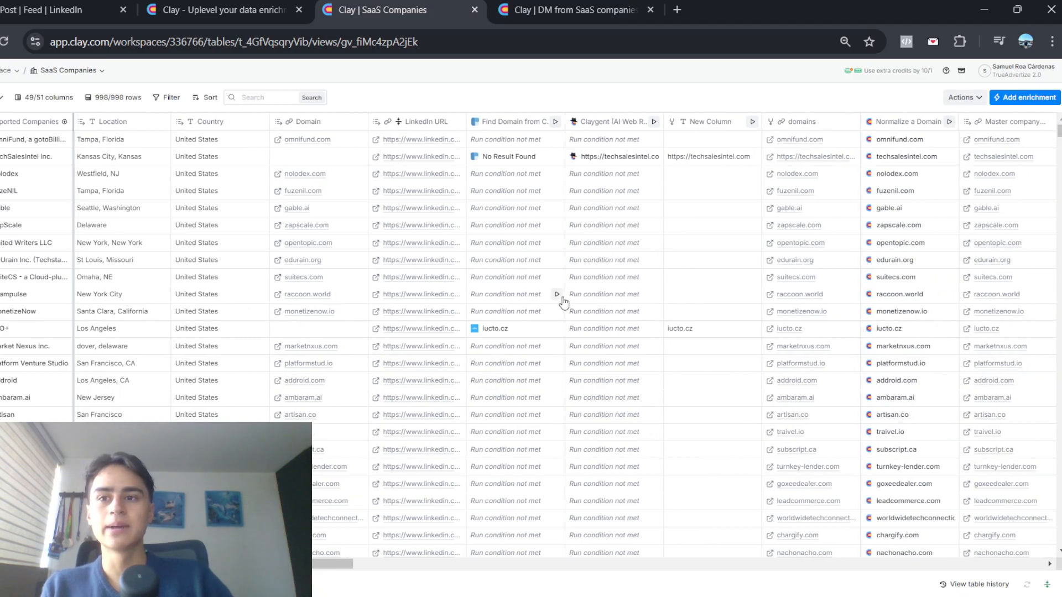
scroll(562, 299, "right", 12)
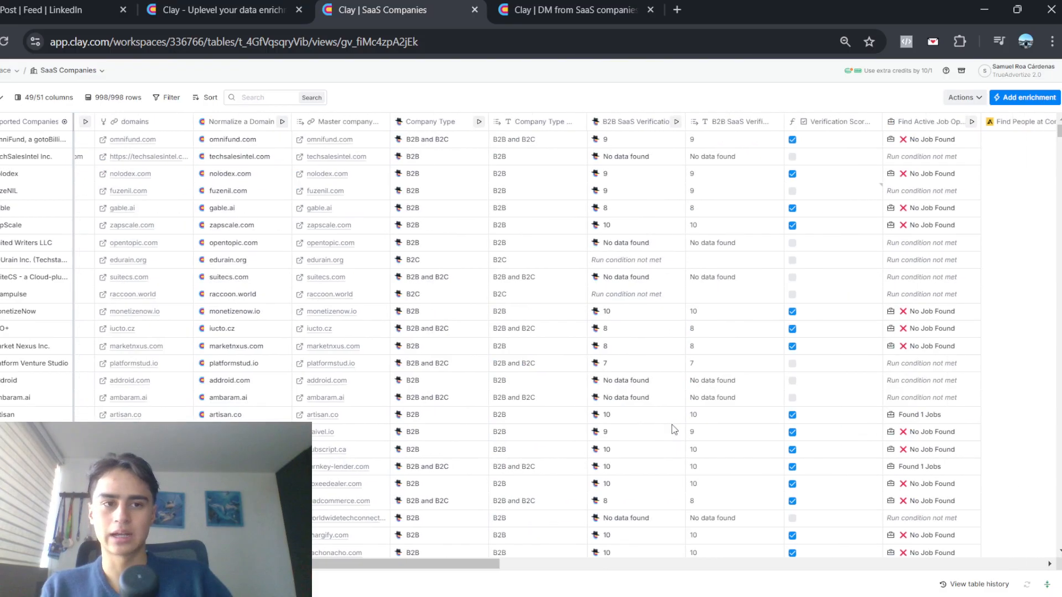
scroll(674, 430, "right", 4)
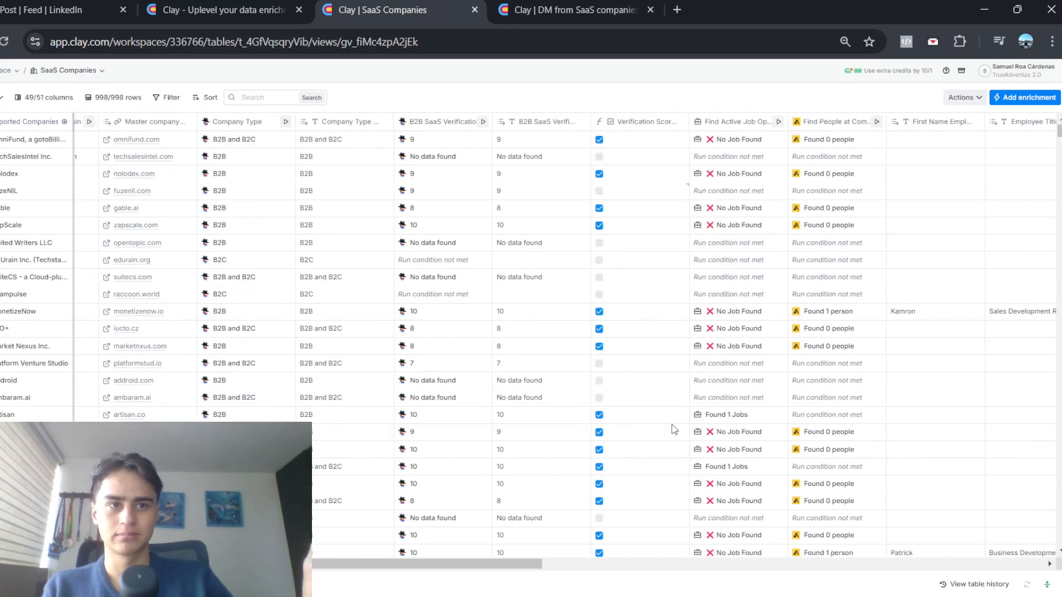
scroll(861, 351, "right", 5)
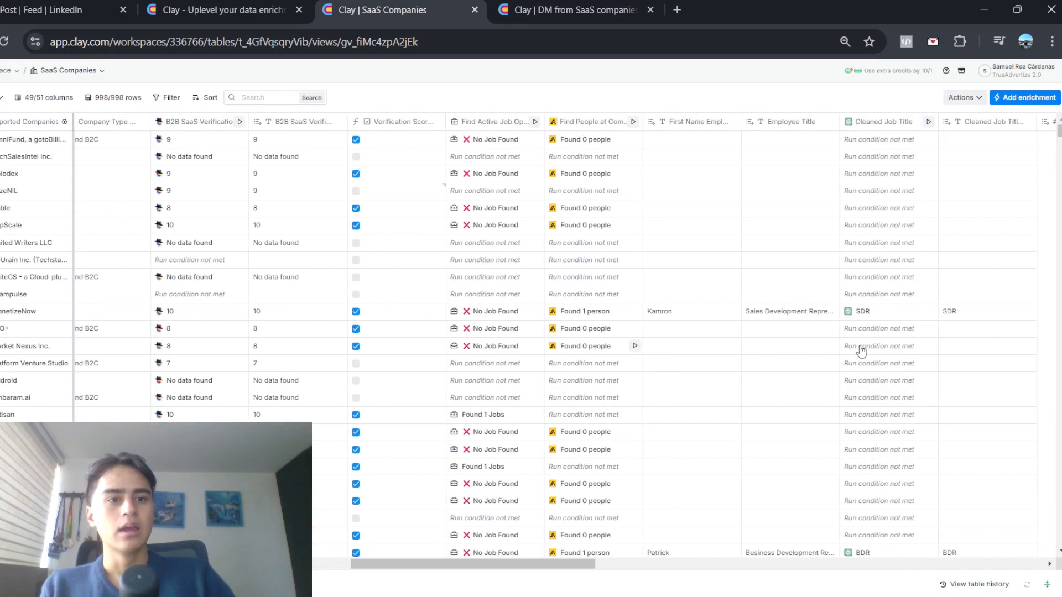
scroll(861, 350, "right", 15)
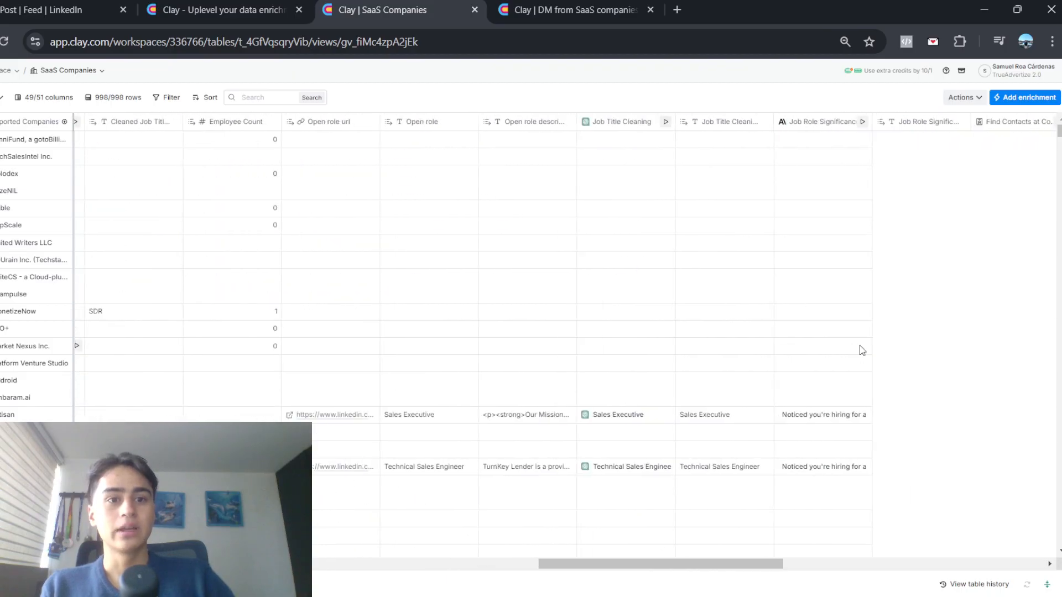
scroll(859, 349, "right", 6)
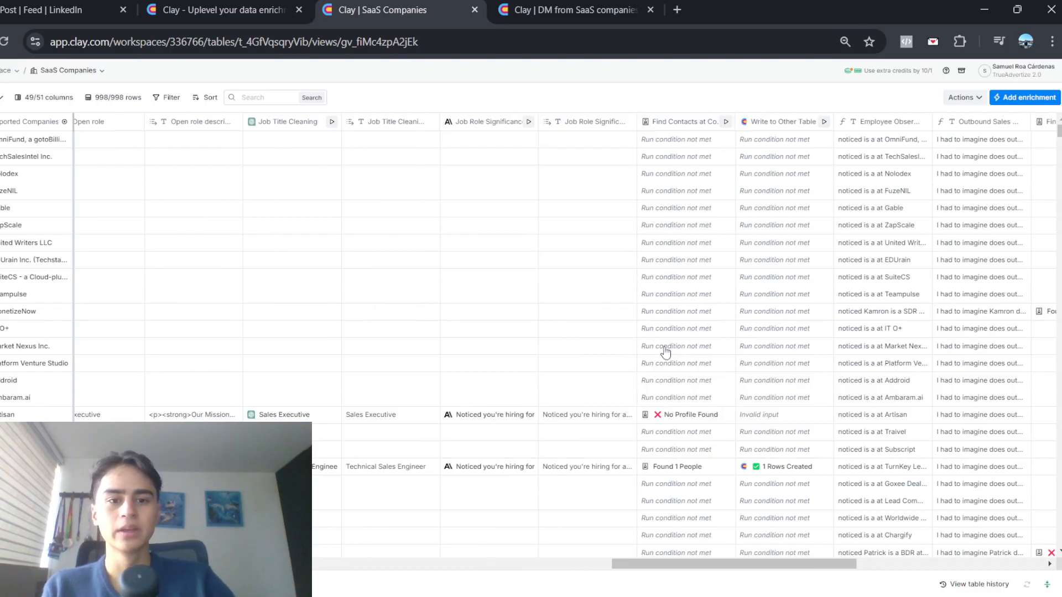
- Look through the company rows for entries with contacts found and rows written to the other table
scroll(708, 402, "down", 2)
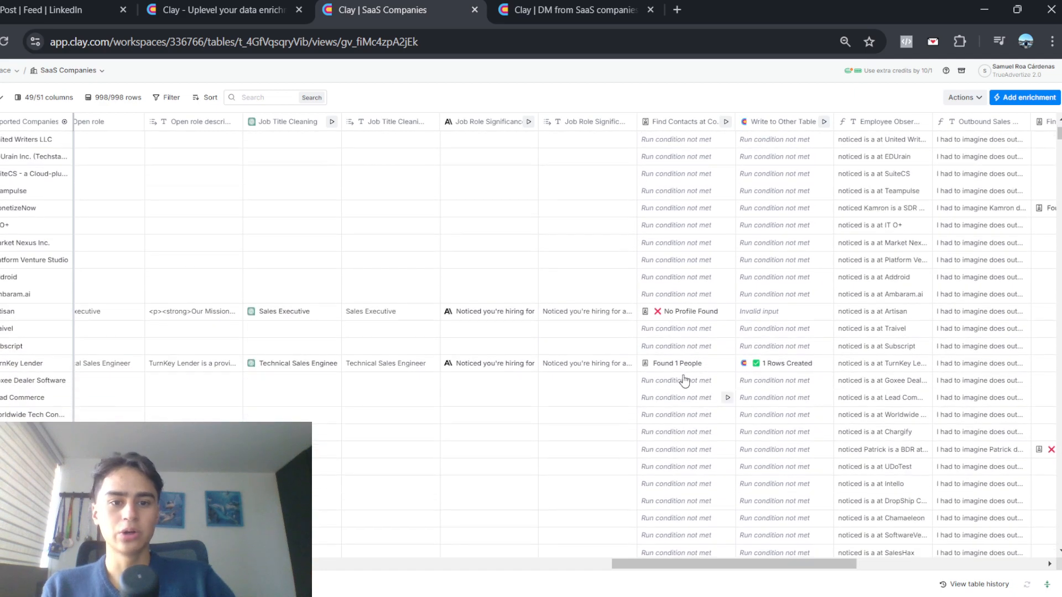
scroll(695, 414, "down", 3)
scroll(694, 414, "down", 10)
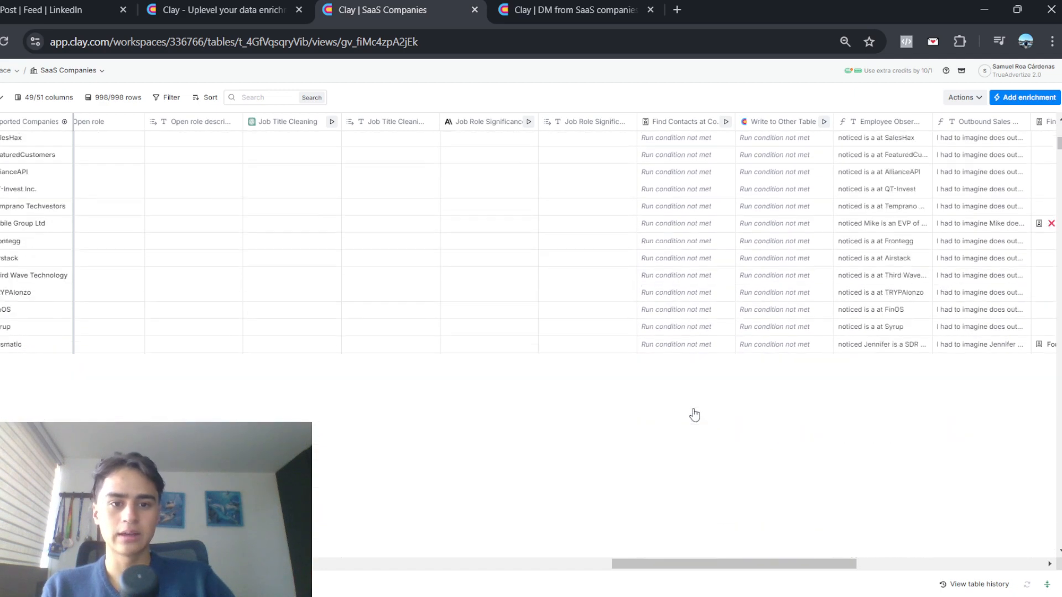
scroll(693, 415, "down", 6)
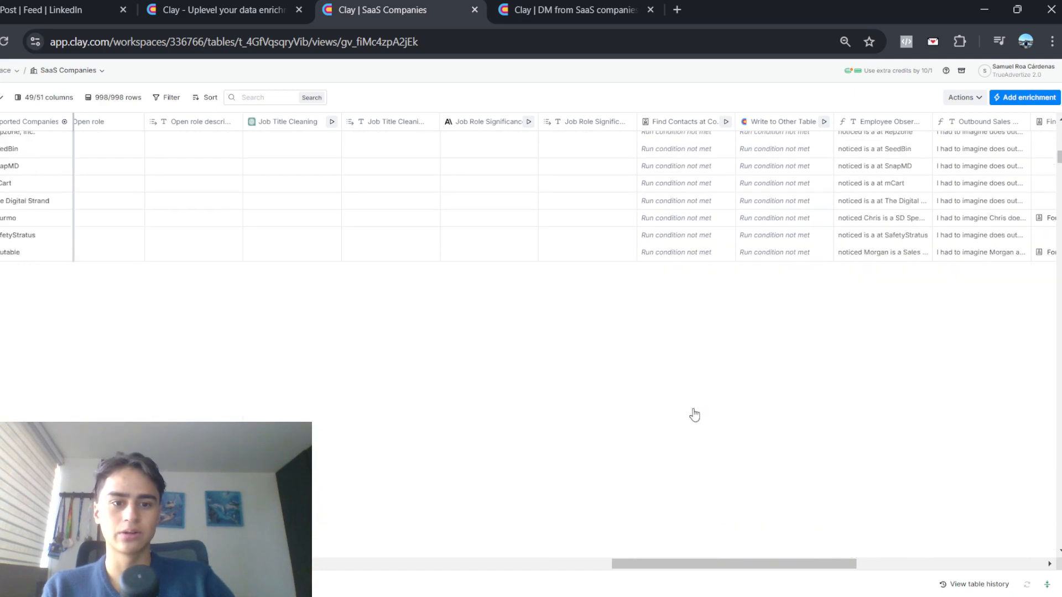
scroll(685, 375, "down", 10)
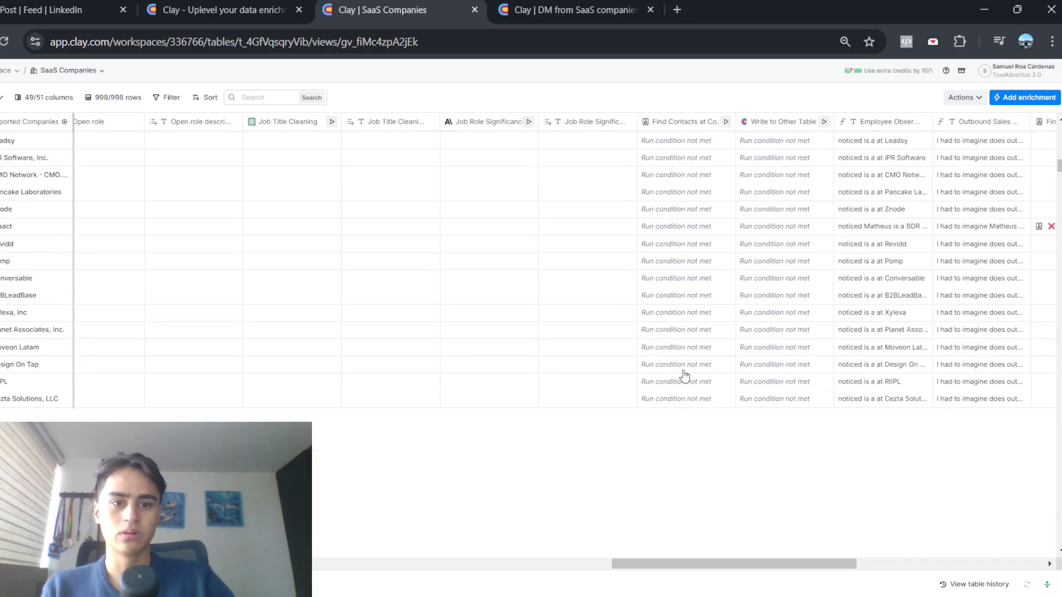
scroll(685, 375, "down", 5)
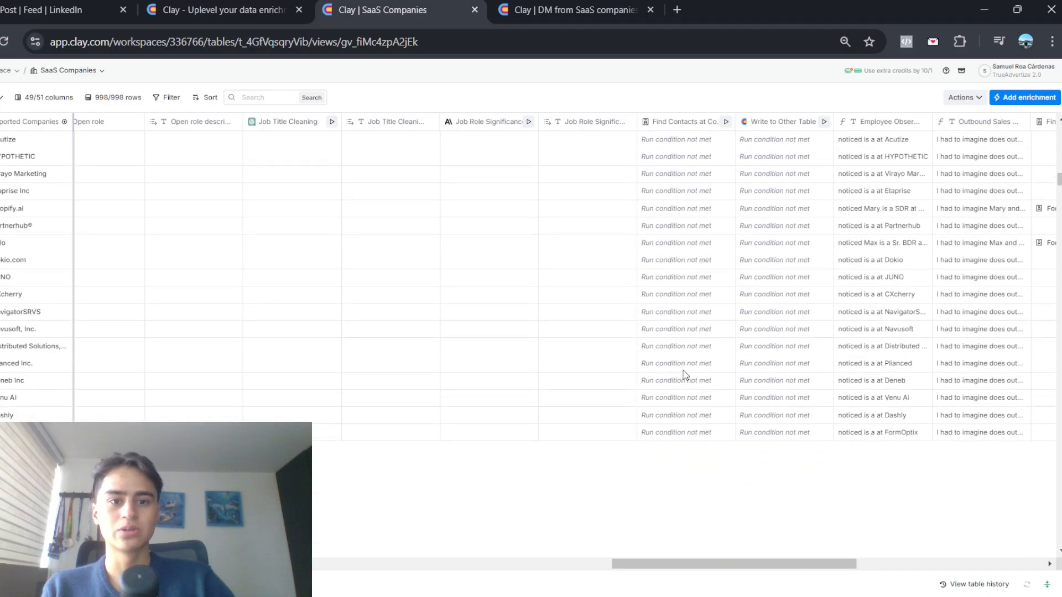
scroll(684, 375, "down", 2)
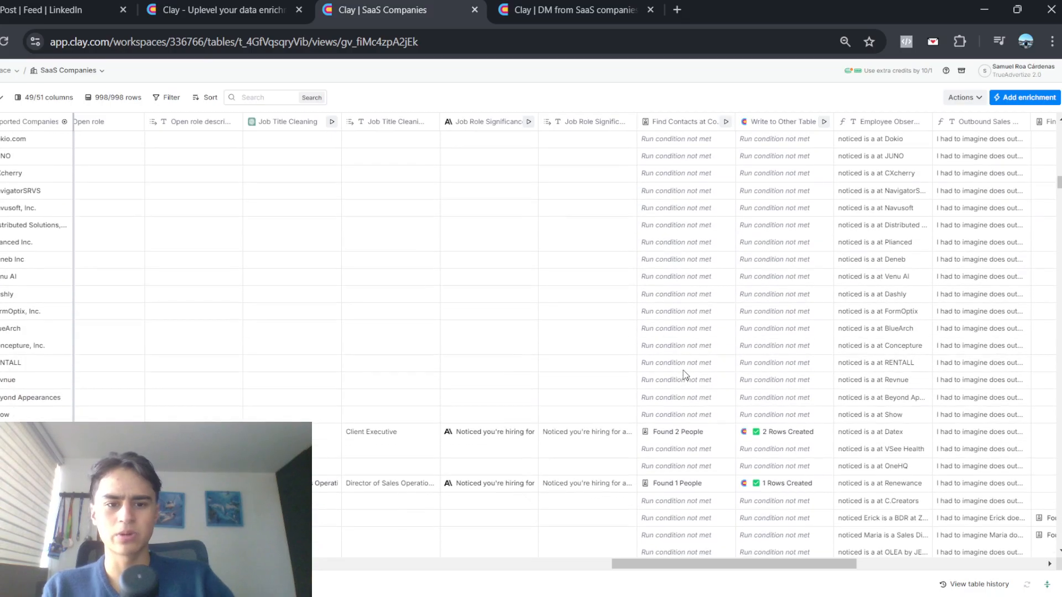
scroll(683, 437, "down", 2)
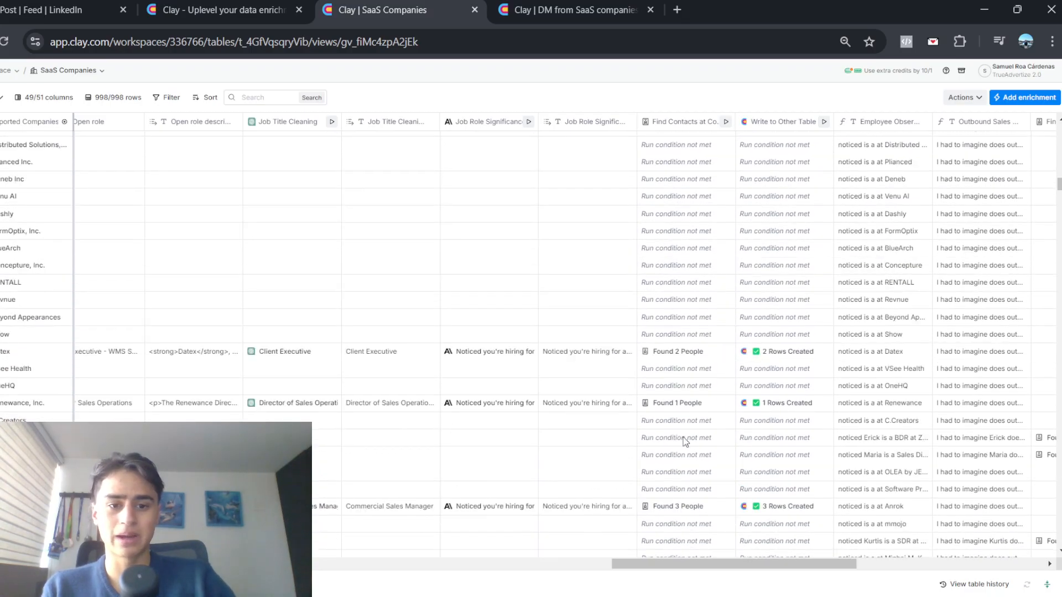
scroll(685, 440, "down", 2)
scroll(674, 371, "up", 2)
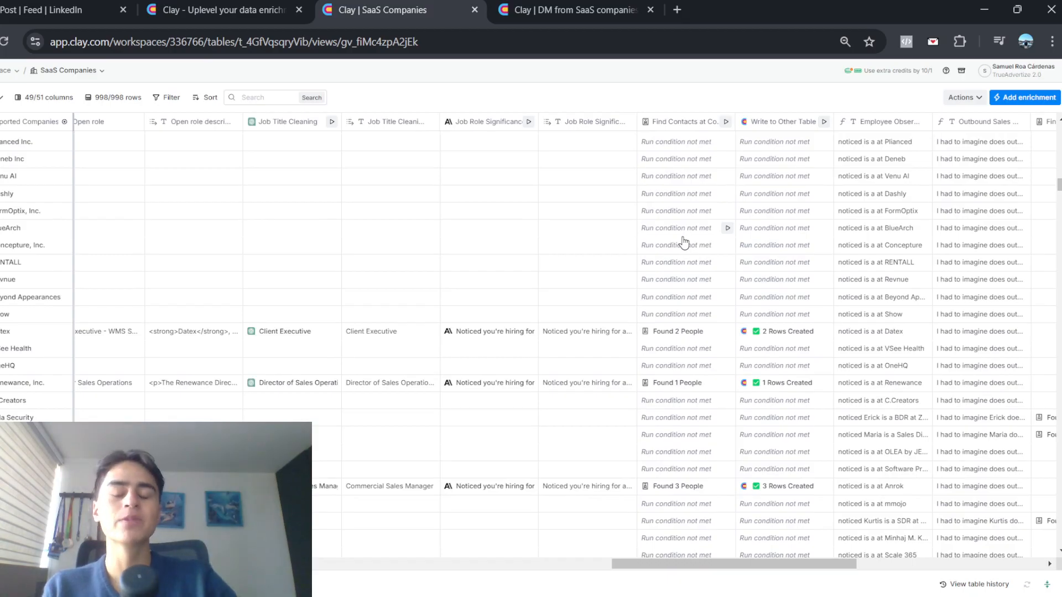
scroll(684, 241, "up", 8)
scroll(684, 243, "up", 5)
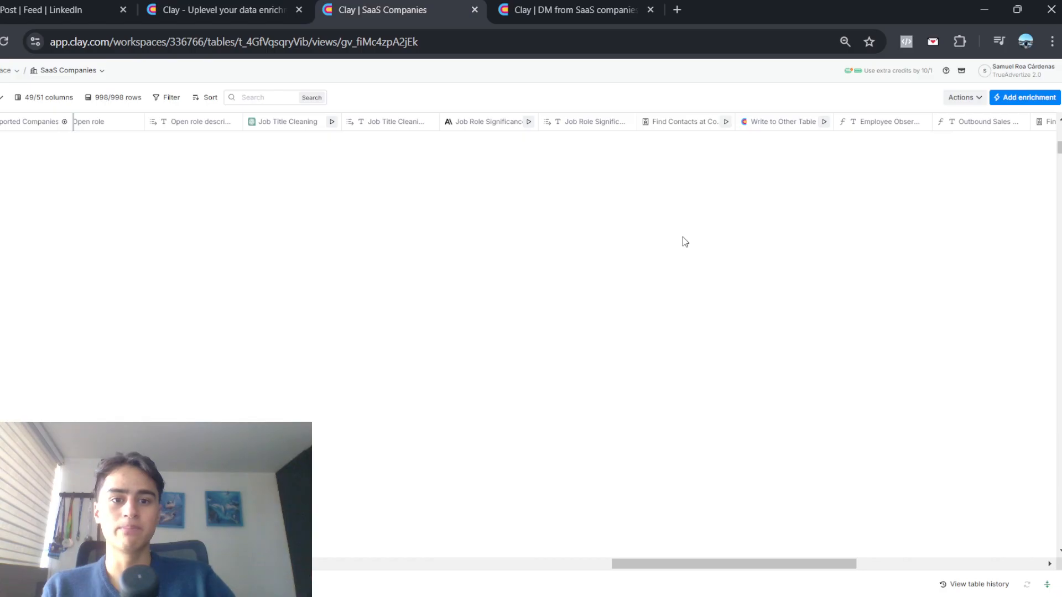
scroll(699, 433, "down", 3)
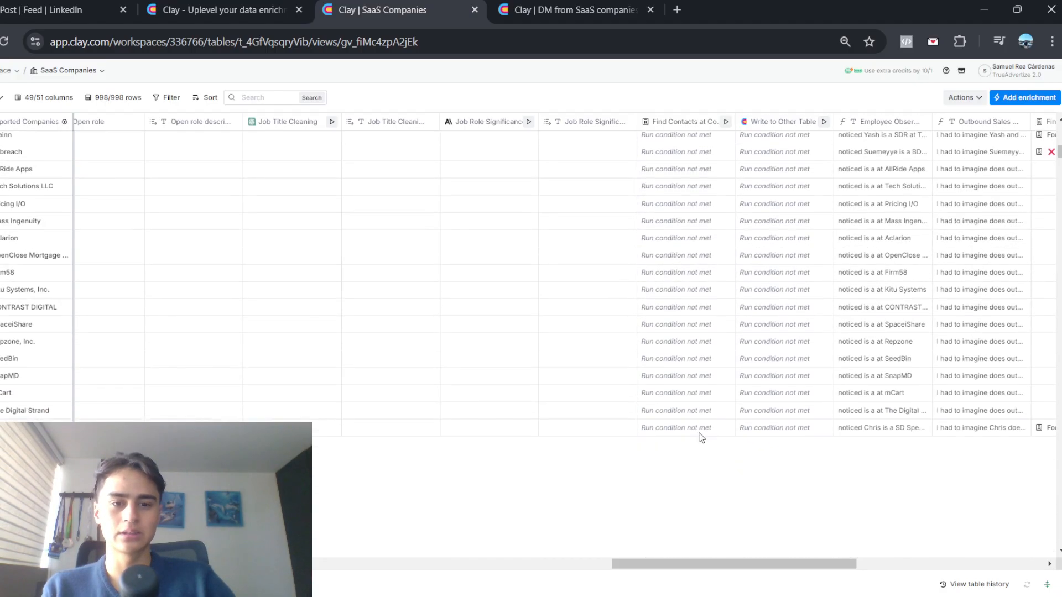
scroll(701, 437, "down", 3)
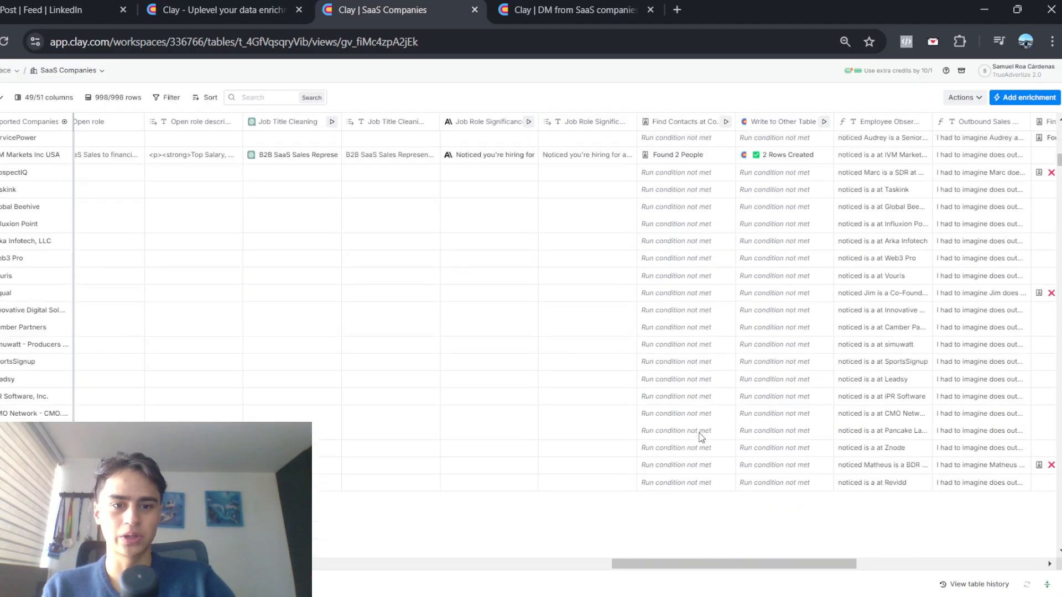
scroll(701, 437, "up", 3)
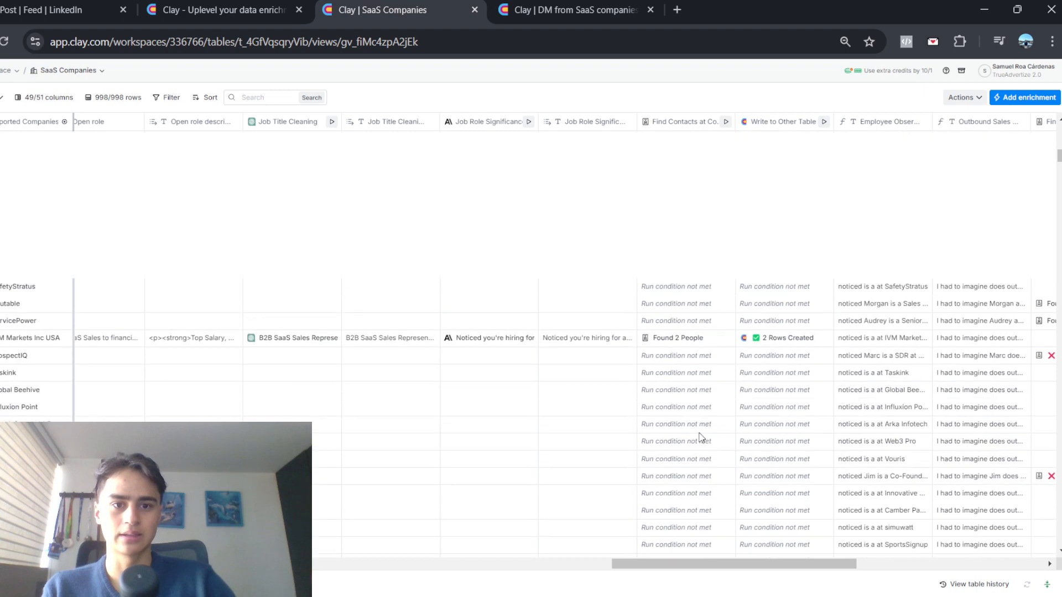
- Inspect the details of both people in the IVM Markets Inc USA row's Find Contacts result, then close the details
left_click(684, 343)
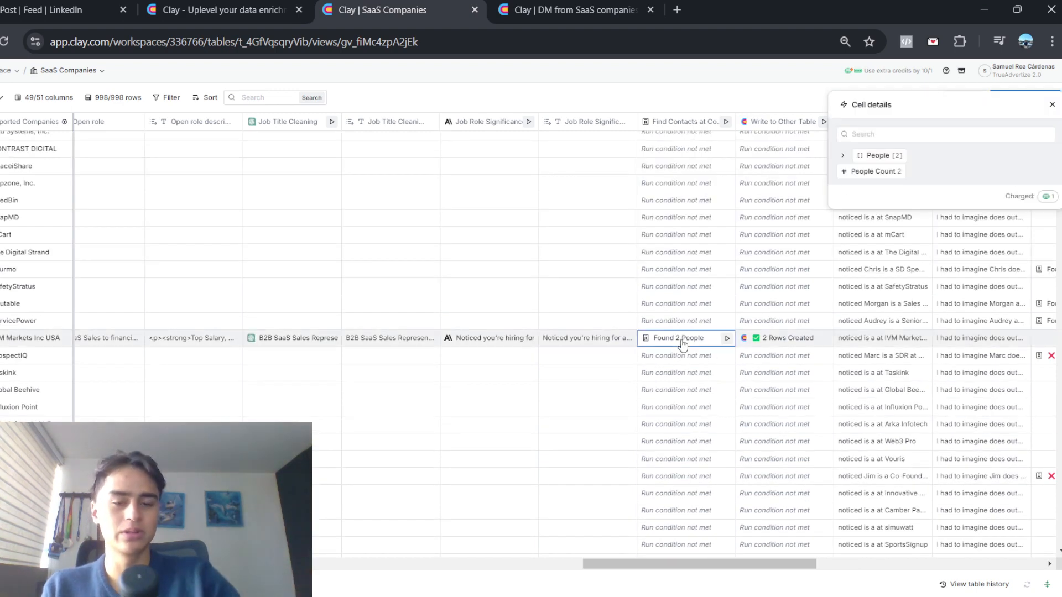
left_click(880, 156)
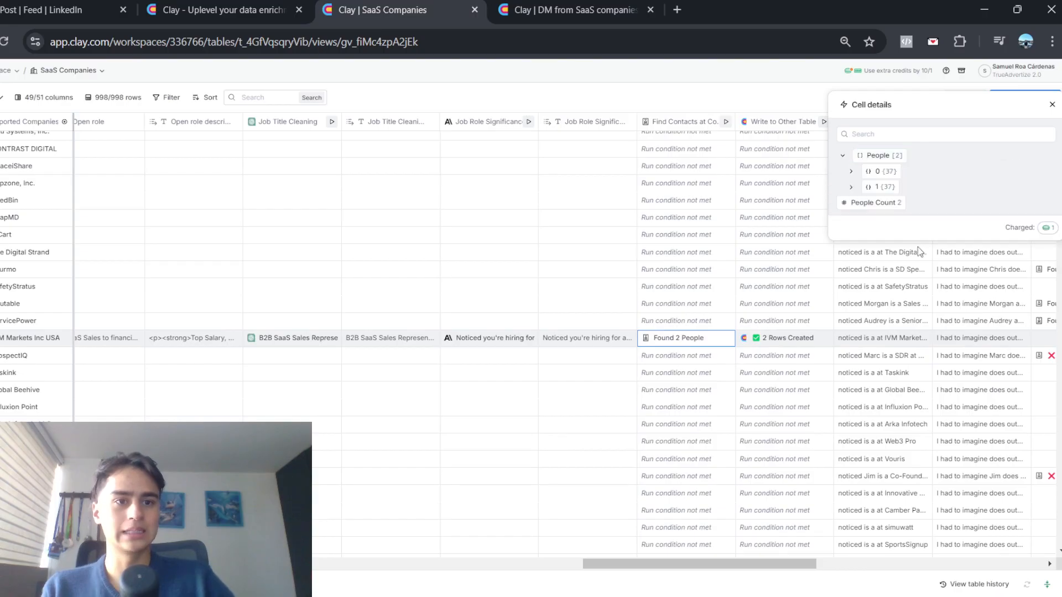
left_click(881, 172)
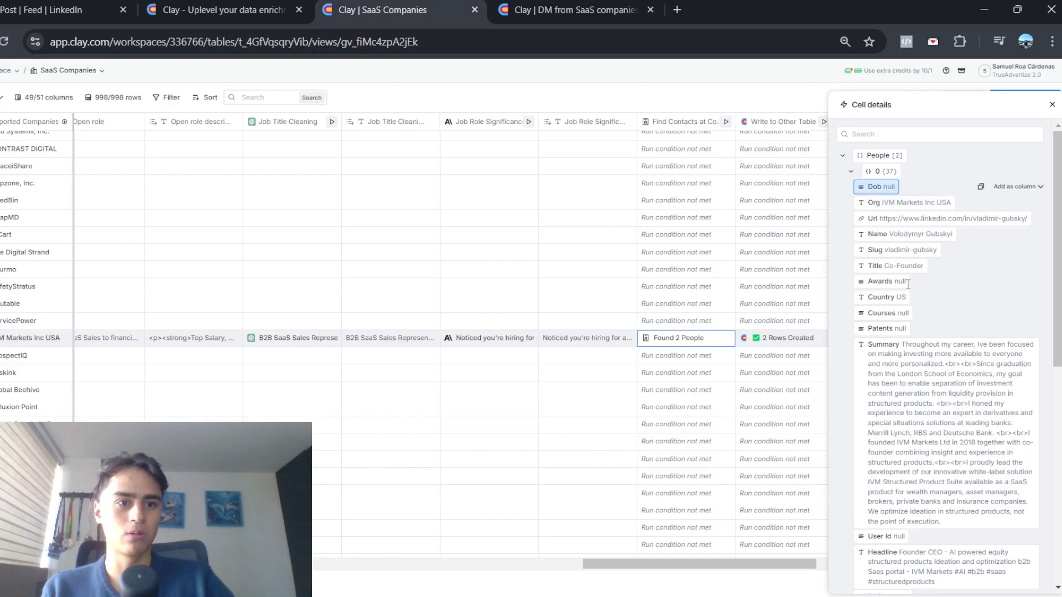
left_click(855, 172)
left_click(860, 188)
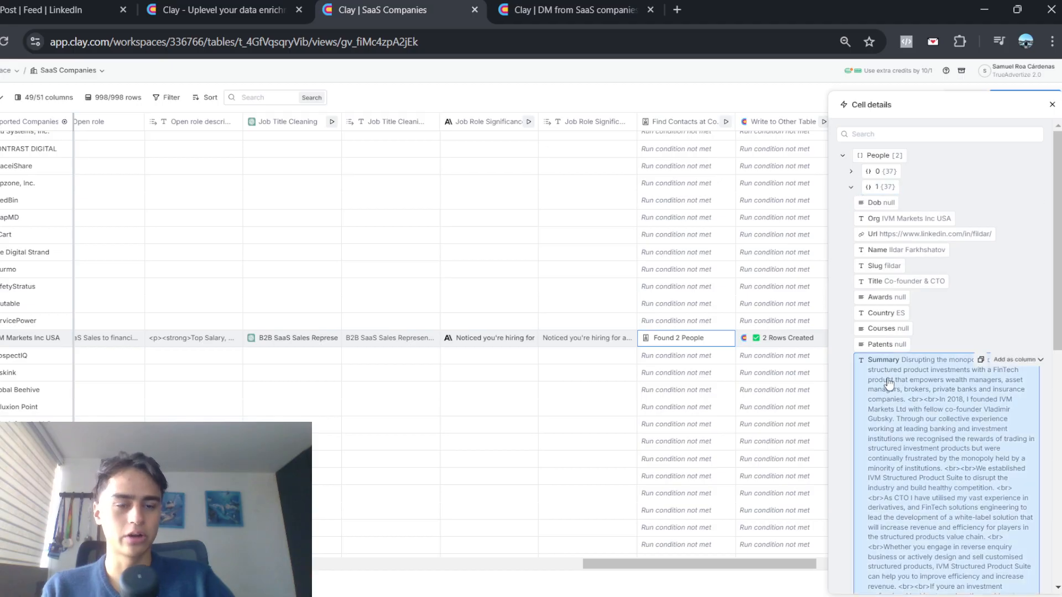
left_click(852, 188)
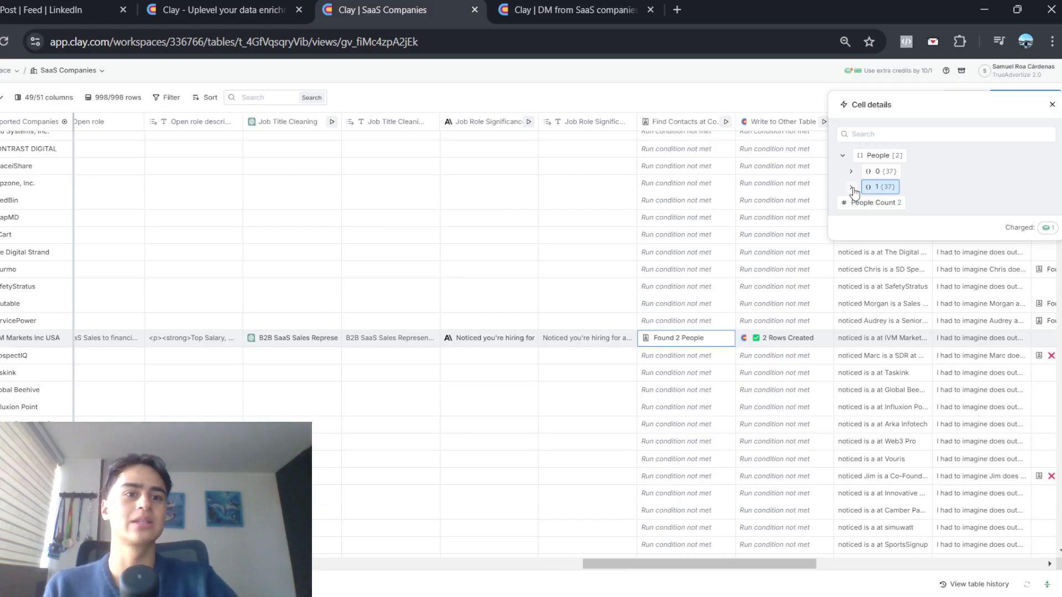
left_click(851, 187)
left_click(852, 187)
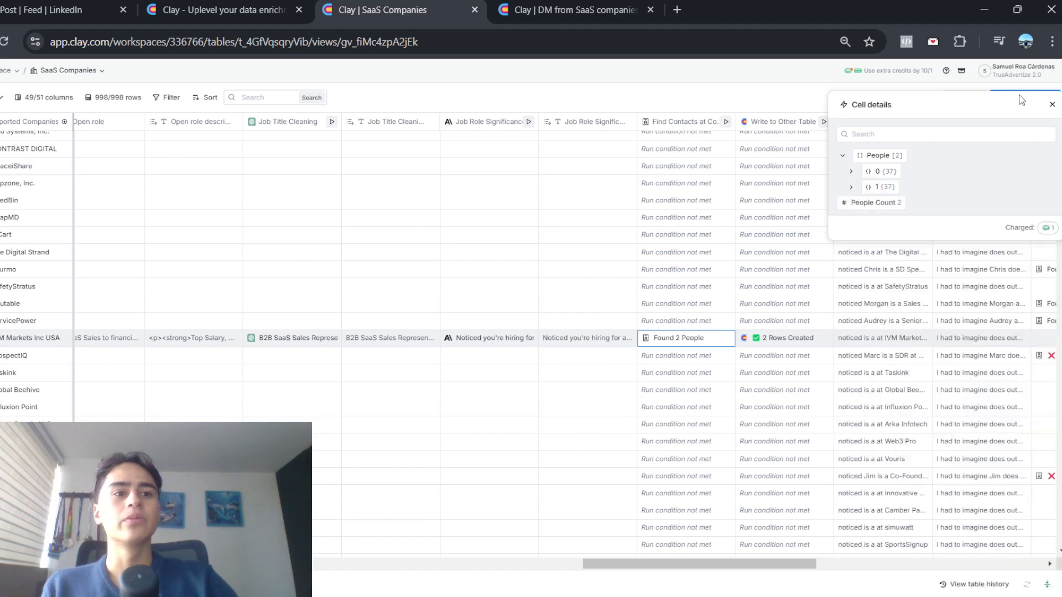
left_click(1050, 105)
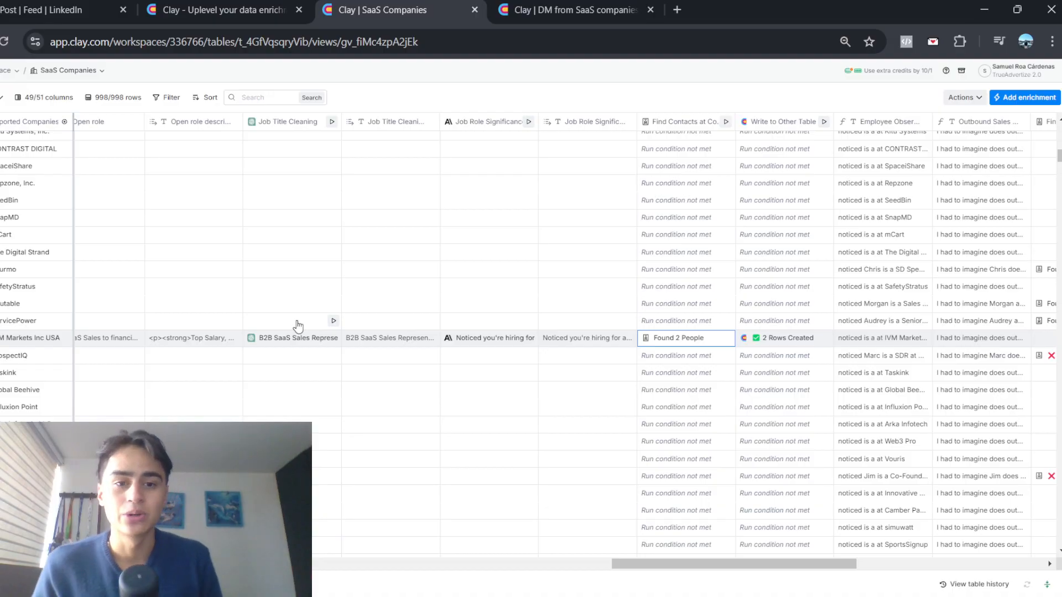
- Review the Find Contacts at Company settings, including company identifier, job title keywords and exclude keywords, and close them unchanged
left_click(679, 123)
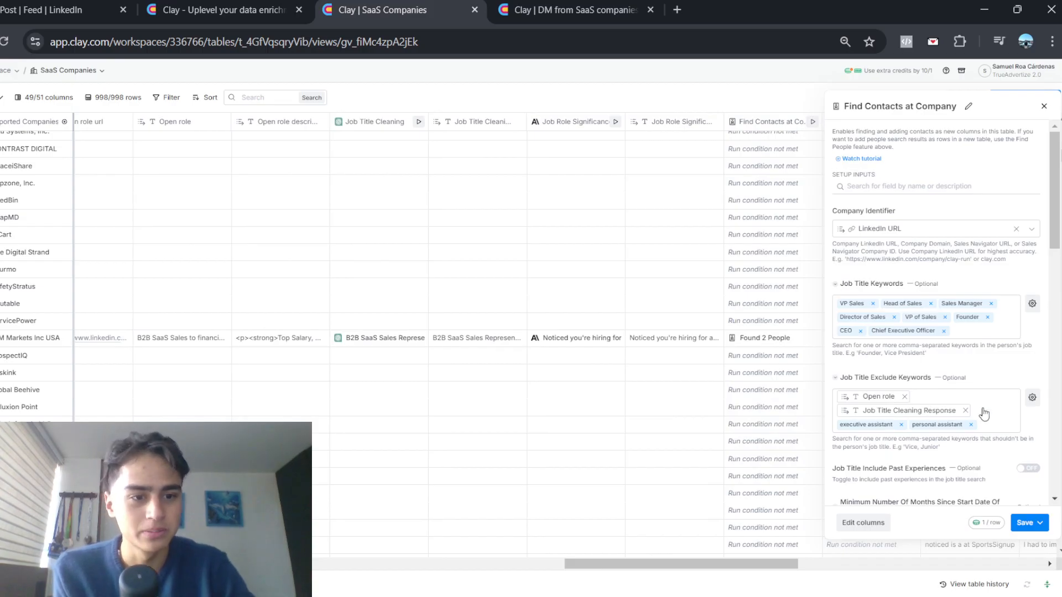
scroll(910, 418, "down", 1)
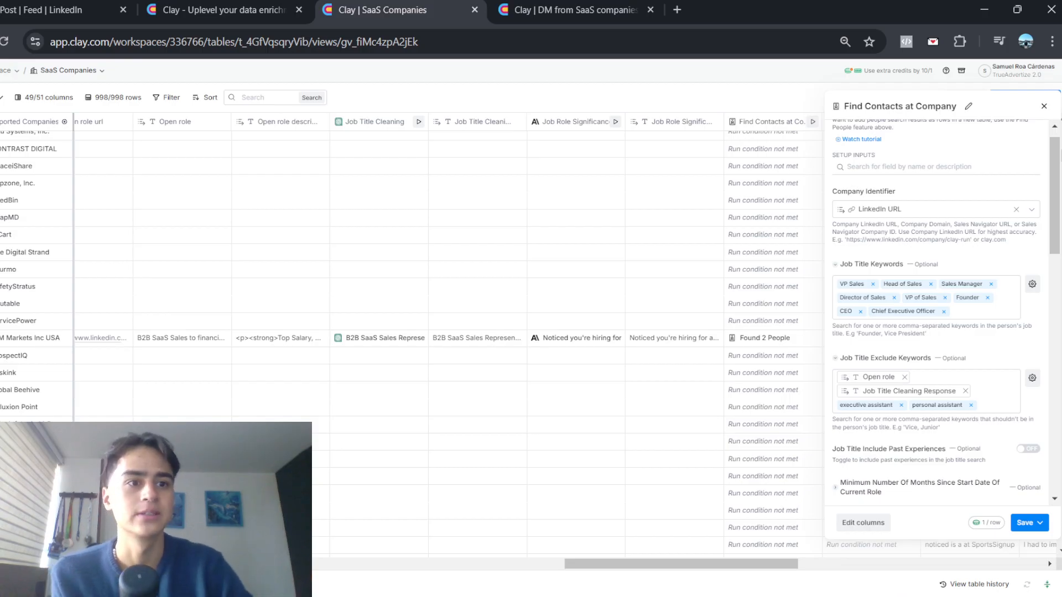
left_click(1045, 106)
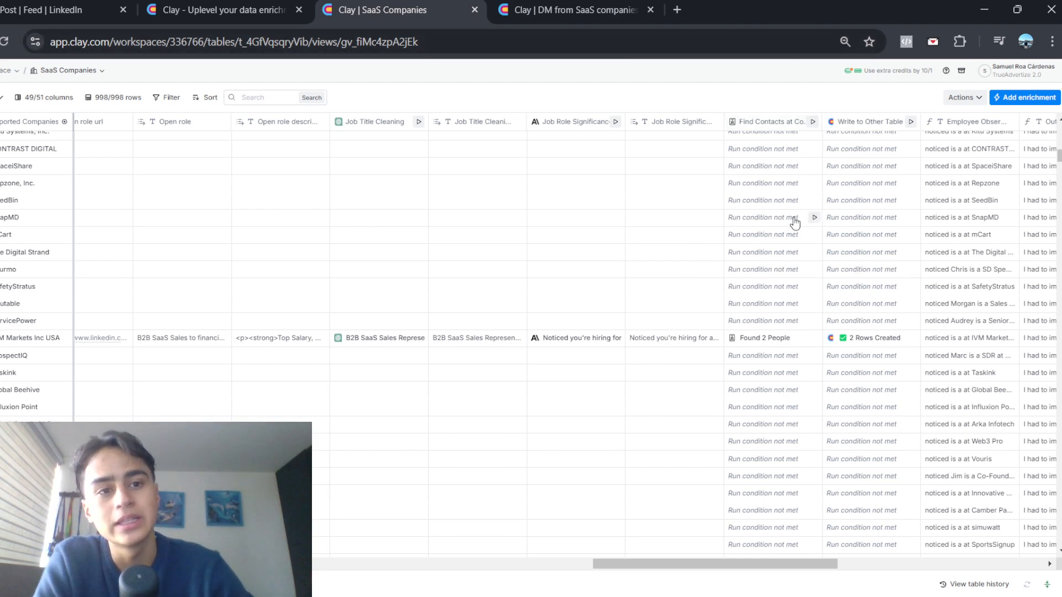
- Recheck the people list in the IVM Markets Inc USA row's Find Contacts cell and close its details
scroll(795, 221, "right", 2)
scroll(796, 221, "right", 1)
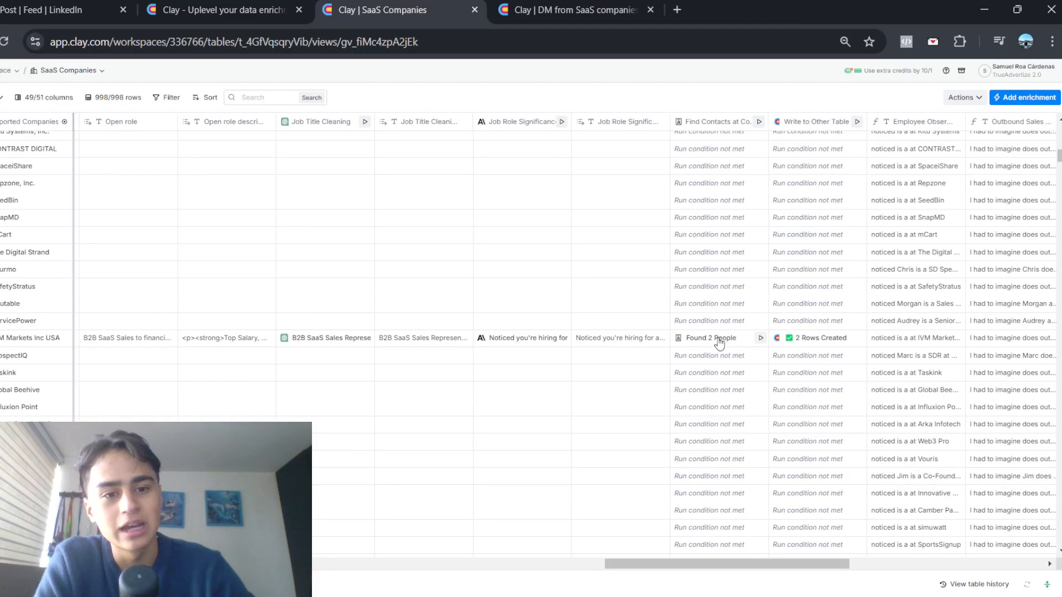
left_click(719, 343)
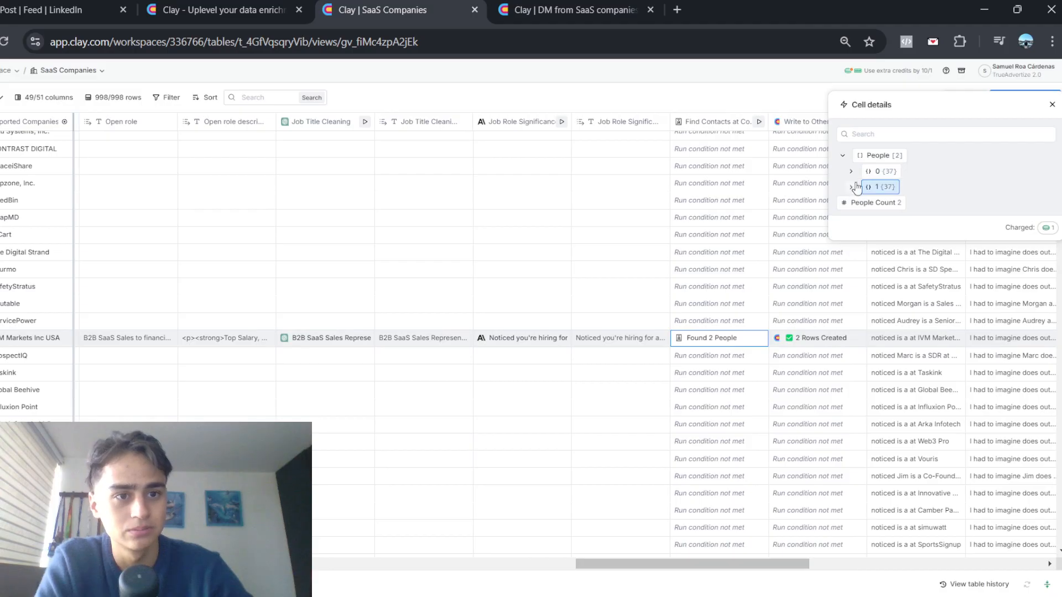
left_click(856, 173)
left_click(857, 173)
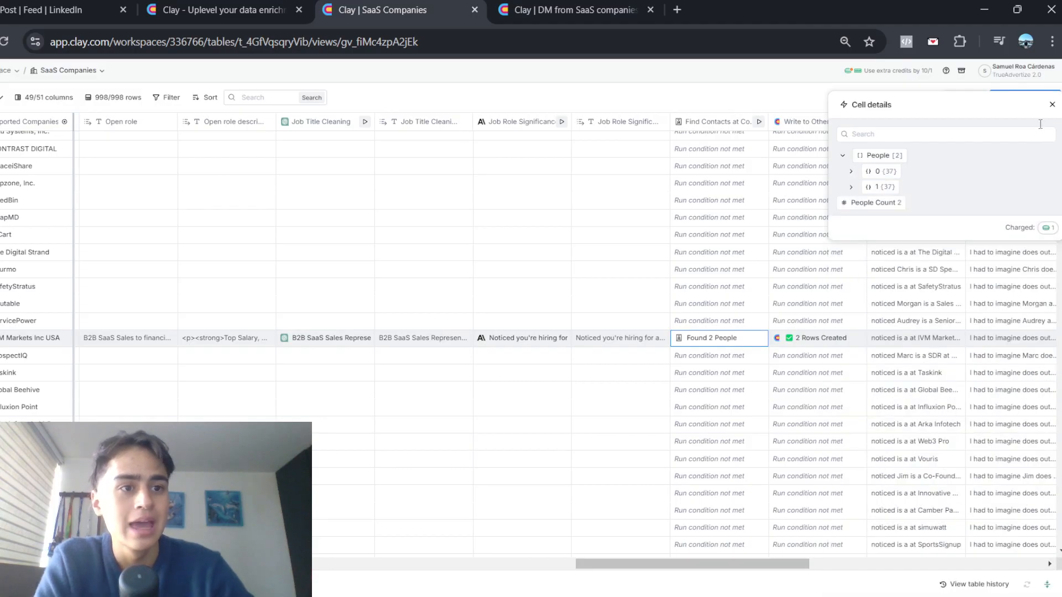
left_click(1052, 105)
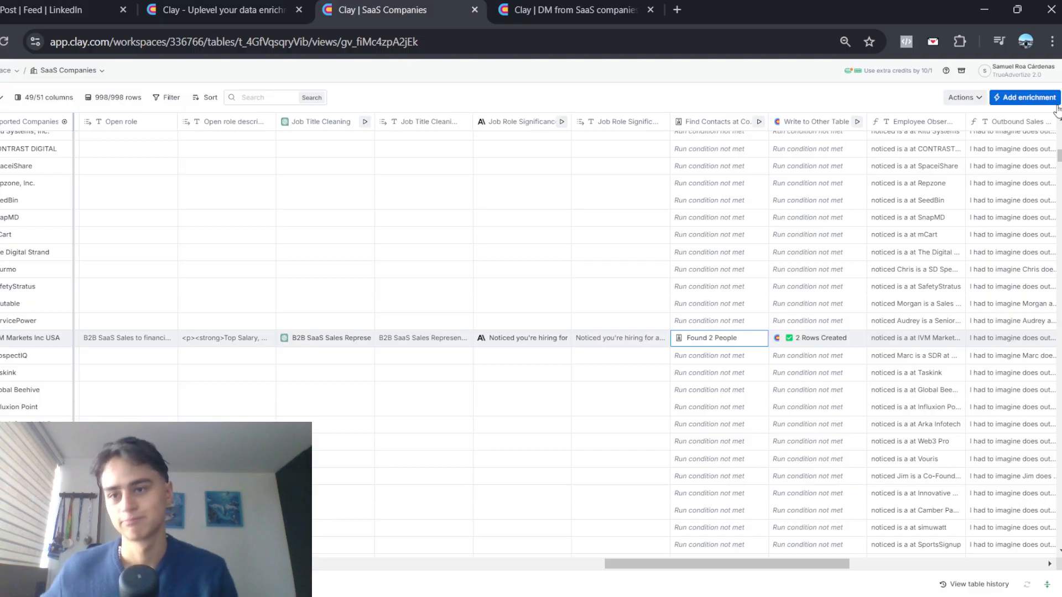
- Review the Write to Other Table column's settings, including the destination table, the people list and the field mappings for name, title, url and org
left_click(814, 128)
left_click(807, 162)
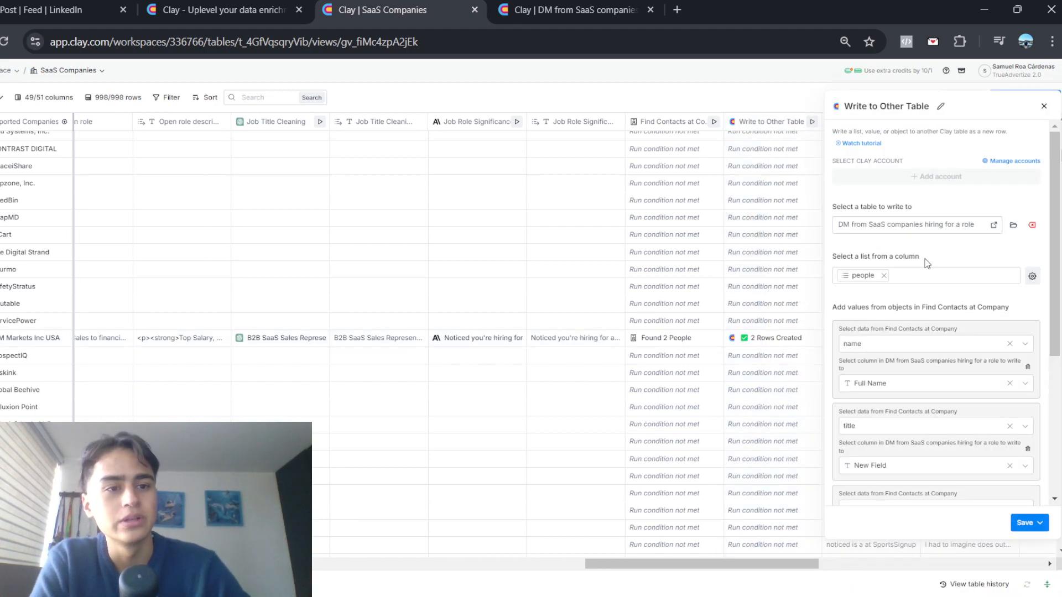
scroll(925, 259, "down", 1)
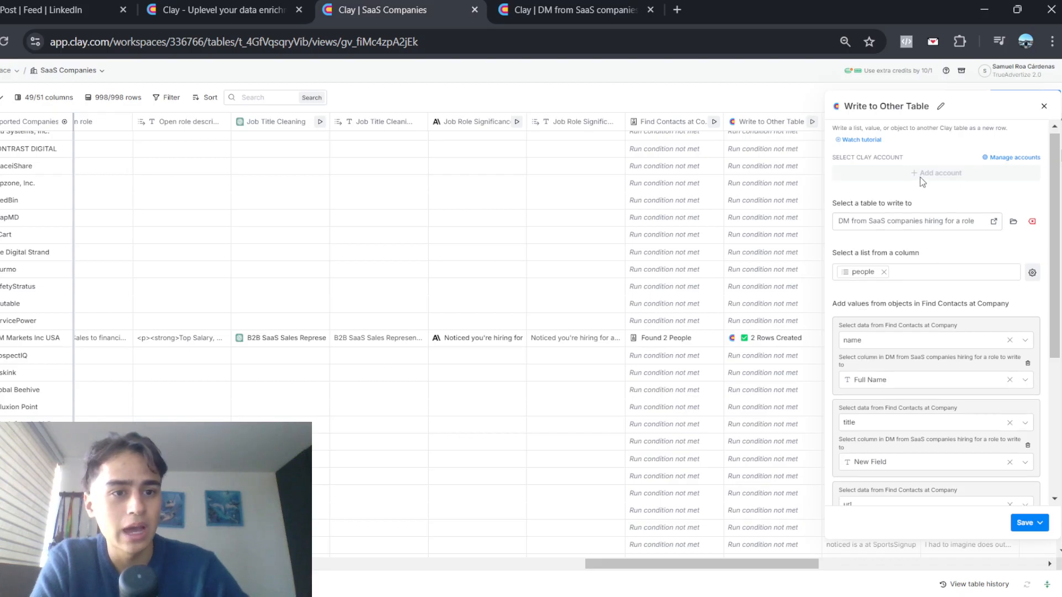
scroll(932, 288, "down", 2)
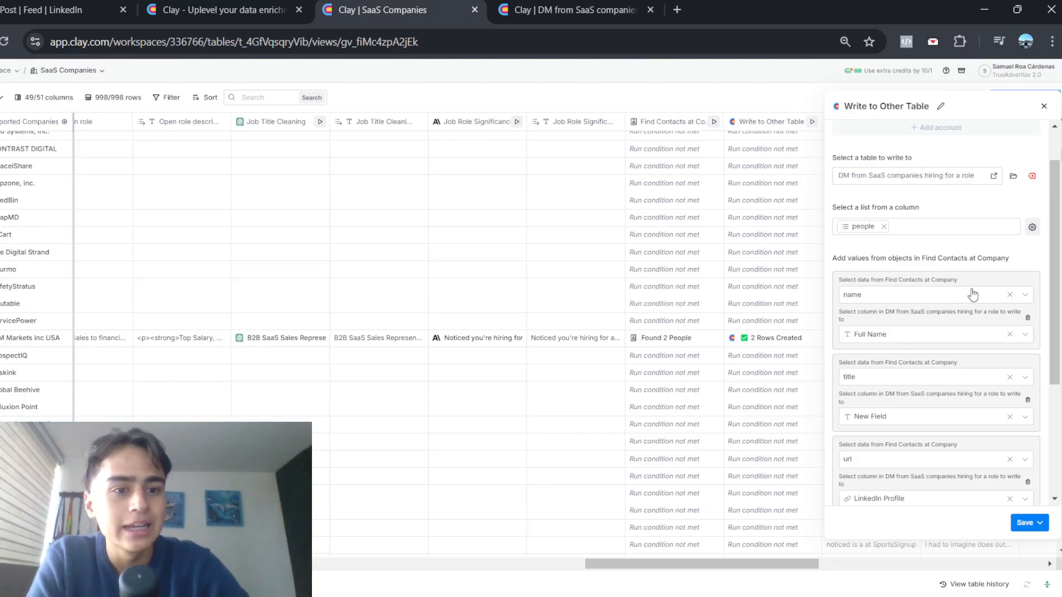
scroll(986, 280, "down", 1)
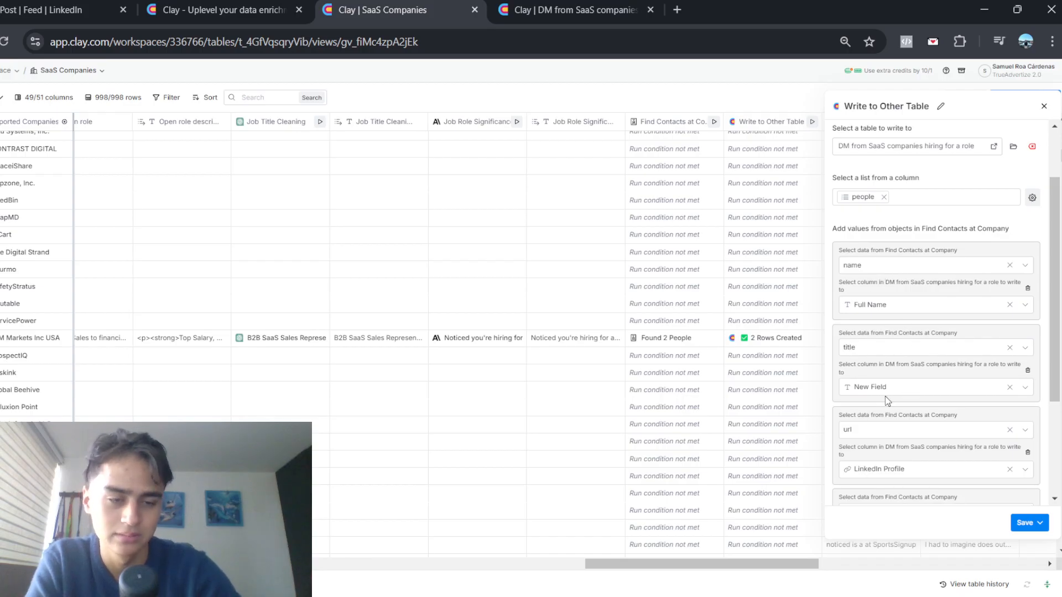
scroll(885, 399, "down", 3)
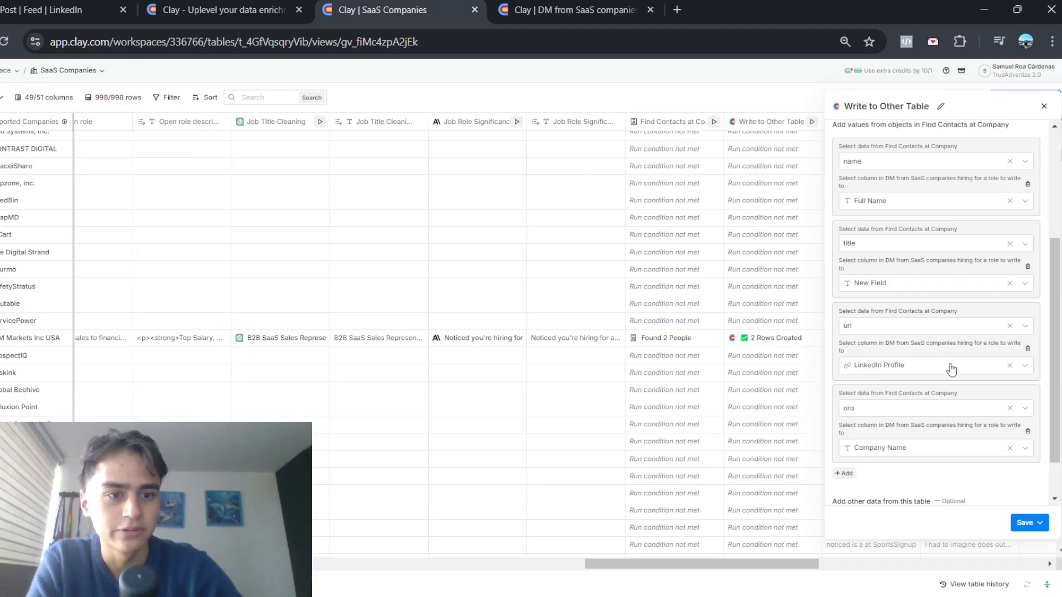
scroll(948, 370, "down", 1)
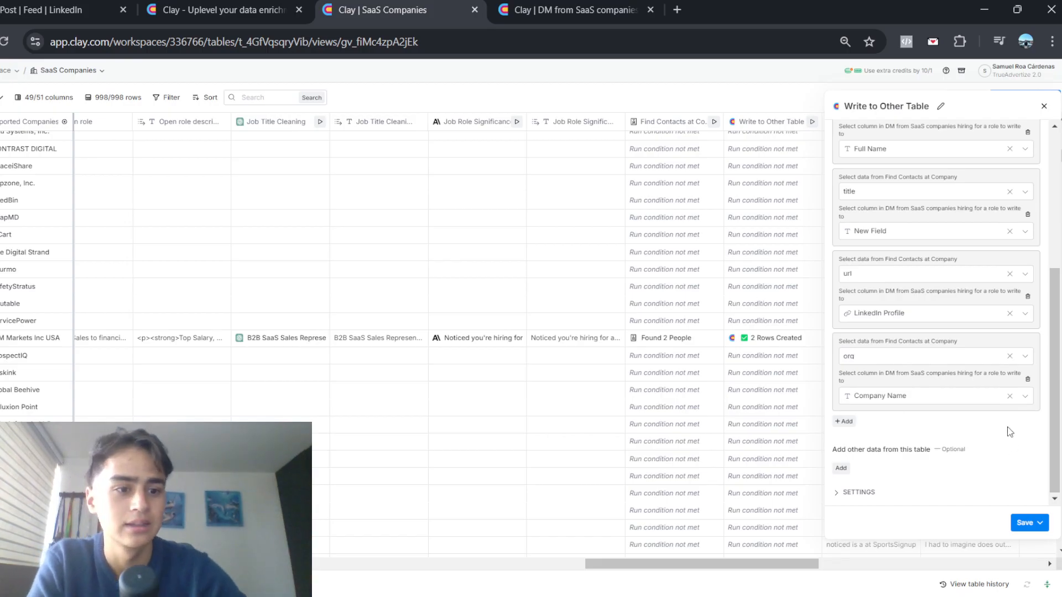
left_click(1025, 520)
left_click(1011, 482)
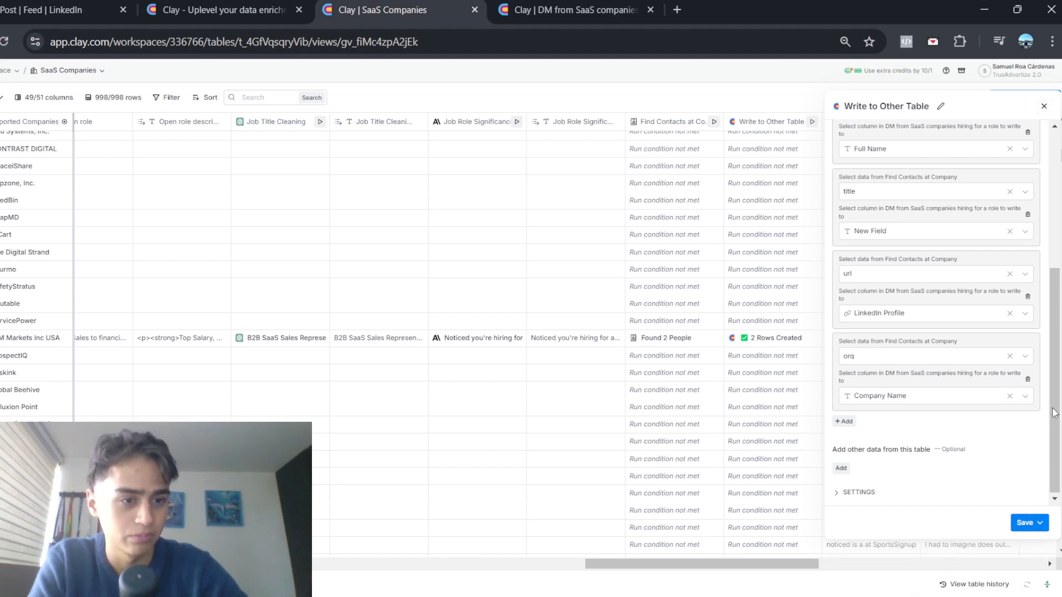
- Examine the Write to Other Table column's run condition and its formula generator, then close the settings unchanged
left_click(858, 493)
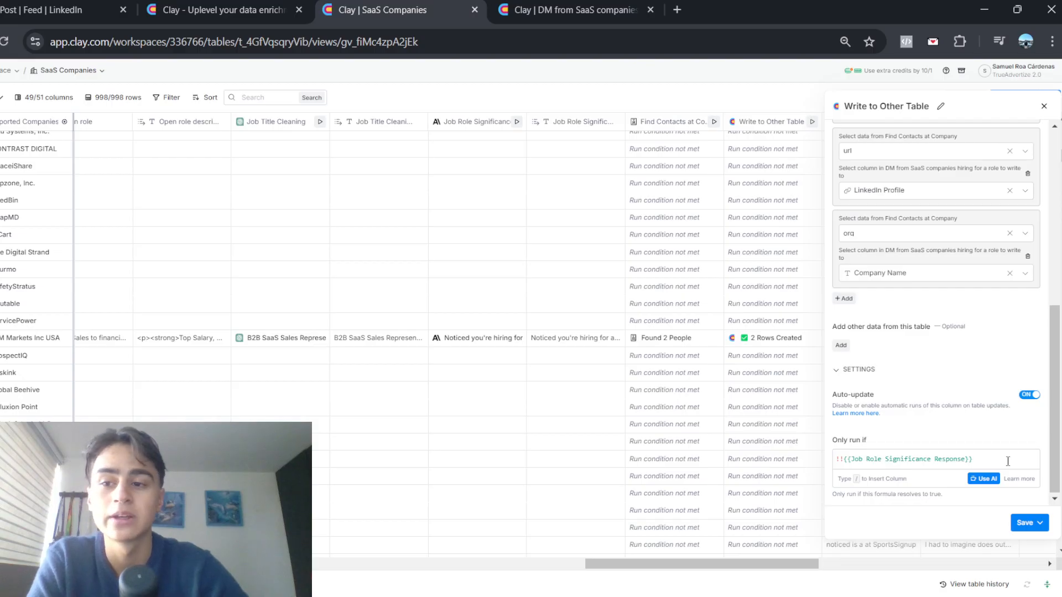
left_click(985, 480)
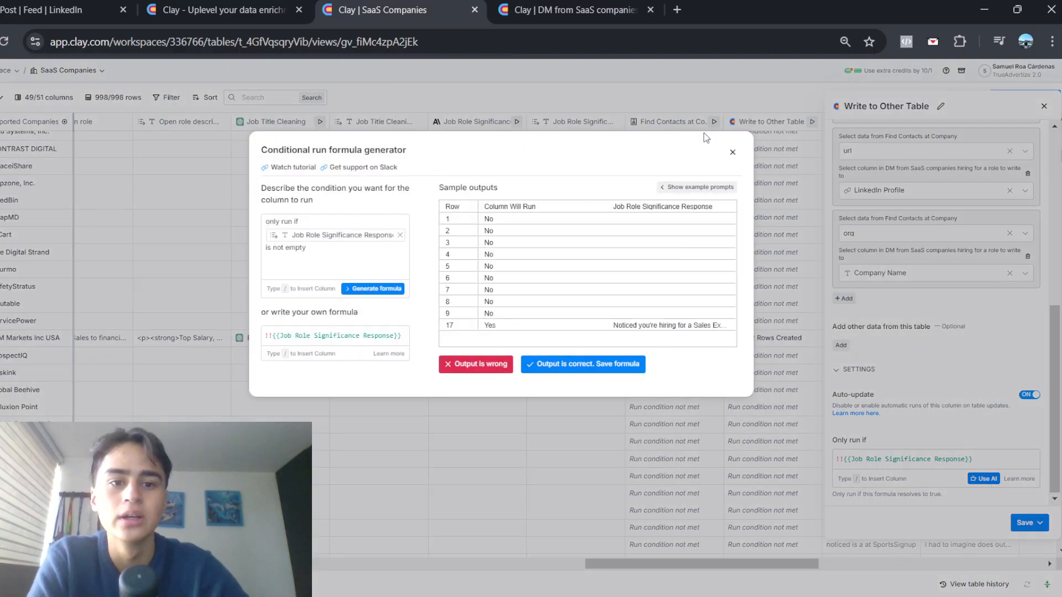
left_click(732, 154)
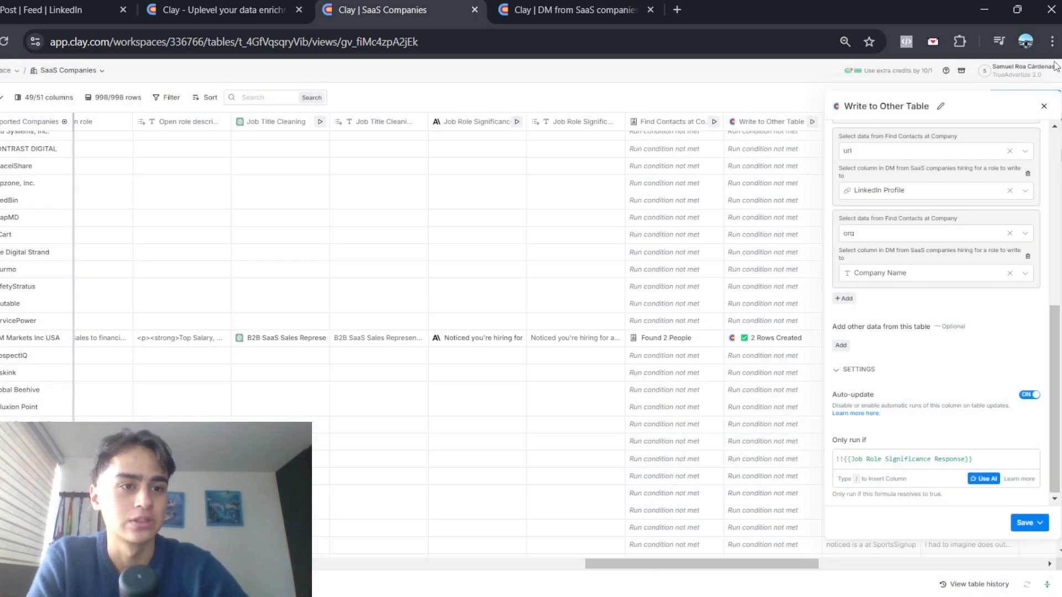
left_click(1046, 104)
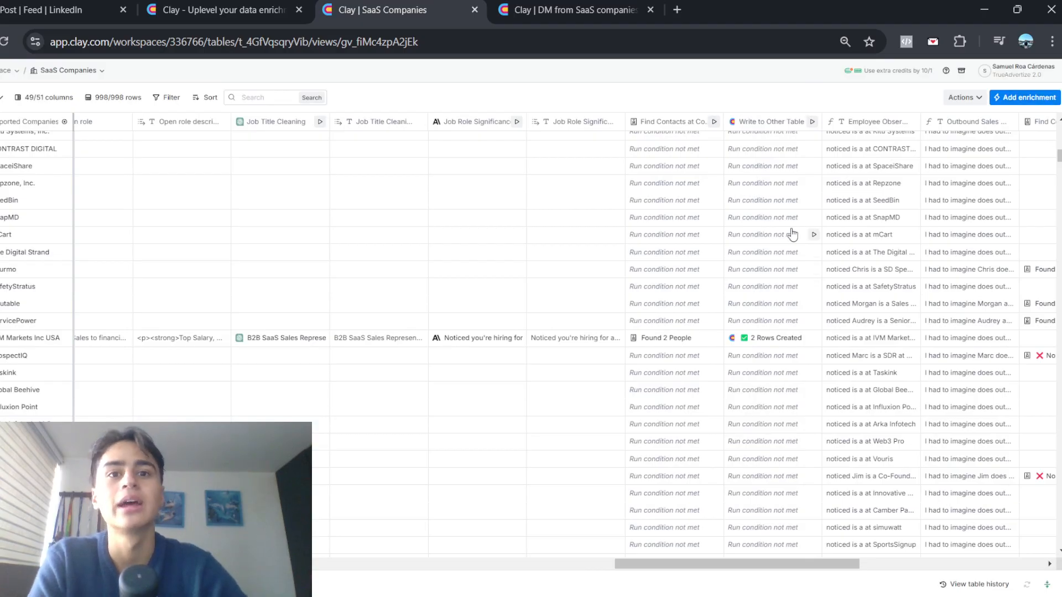
- Compare the SaaS Companies table with the DM from SaaS companies hiring for a role table and look over the latter's contact columns
left_click(523, 2)
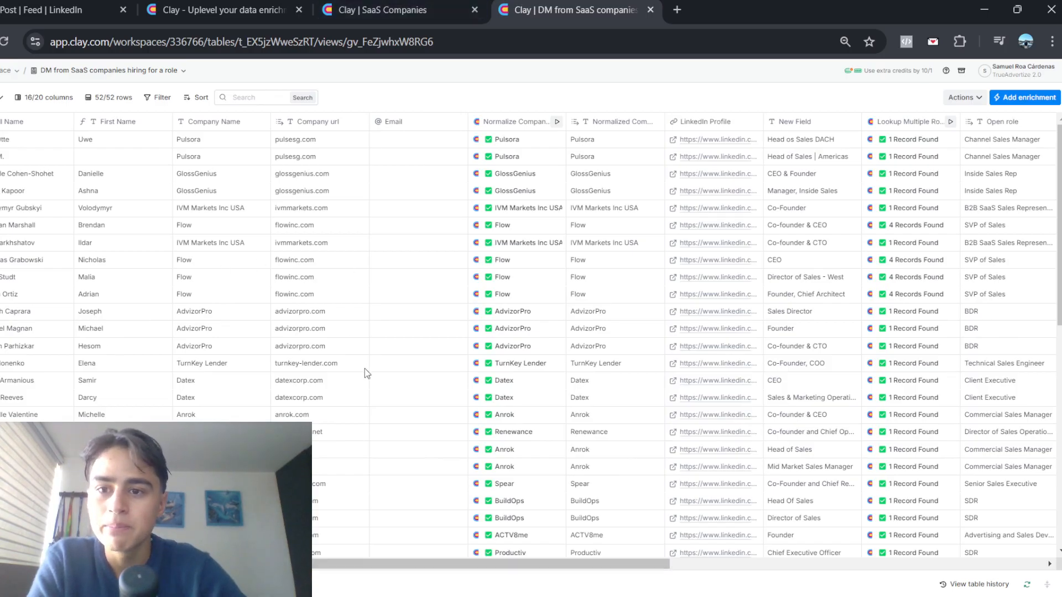
left_click(410, 9)
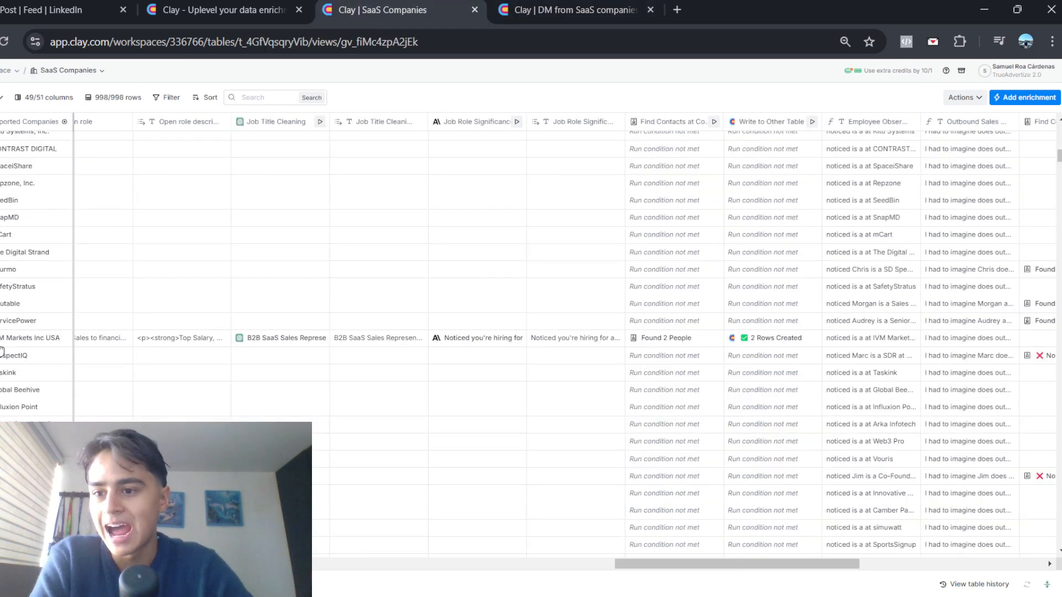
left_click(531, 5)
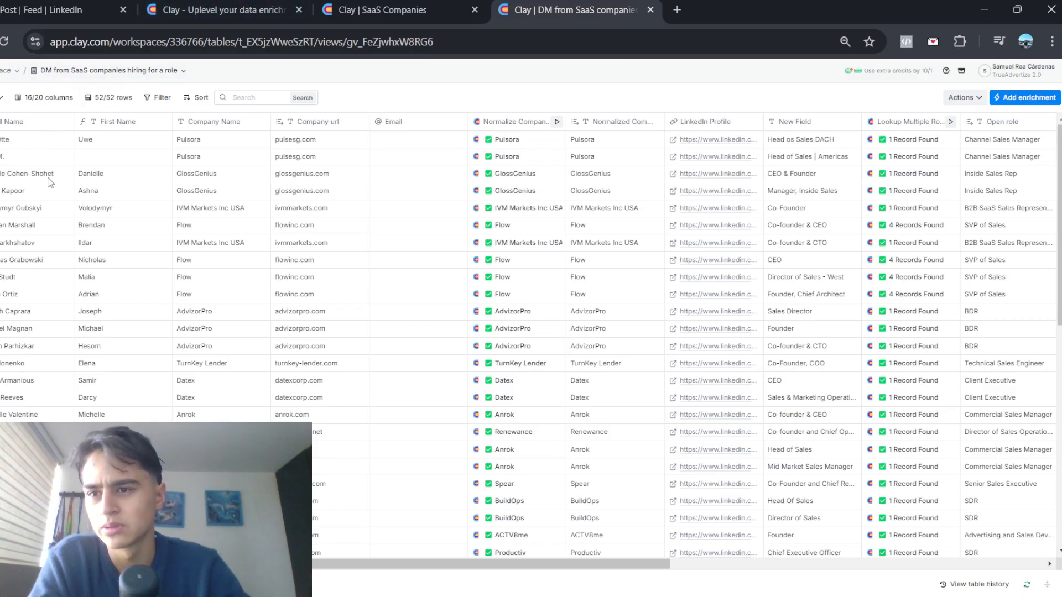
scroll(360, 299, "right", 1)
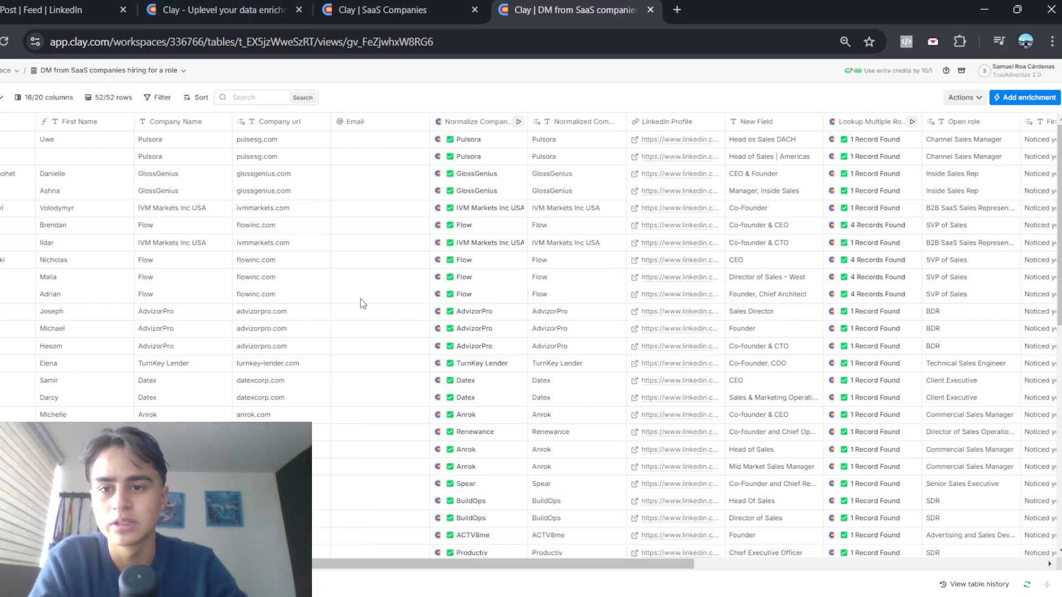
scroll(362, 303, "right", 2)
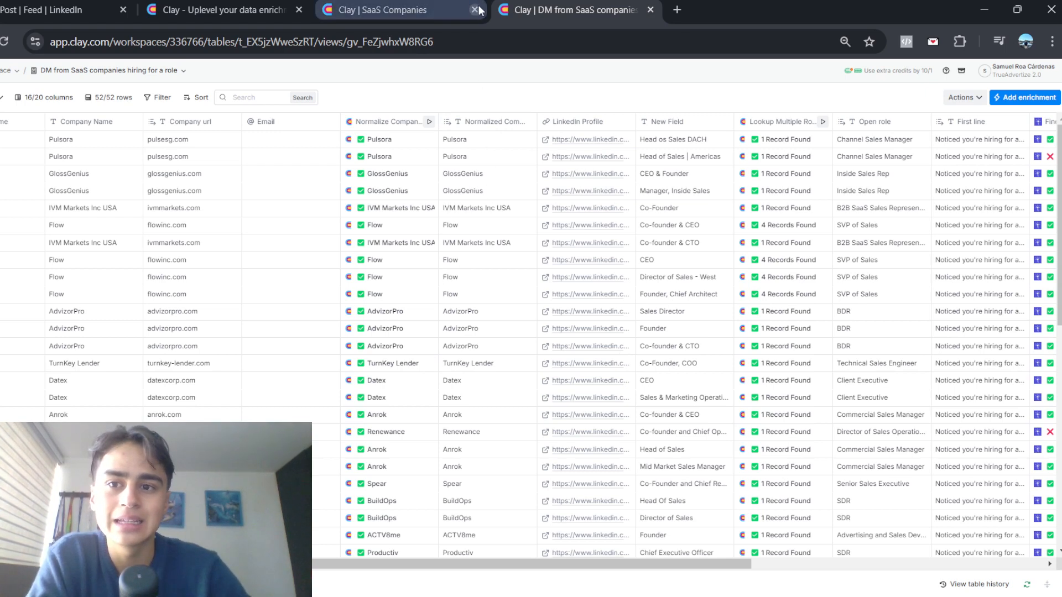
scroll(358, 311, "left", 3)
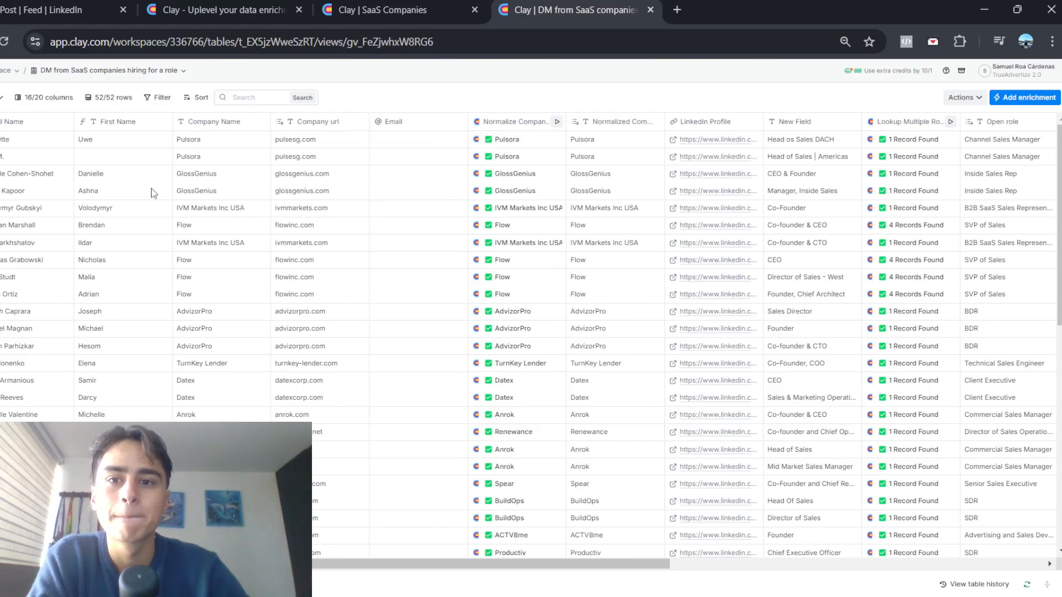
- Change the Company url column's data type to URL in the decision-maker table and save the column settings
left_click(339, 124)
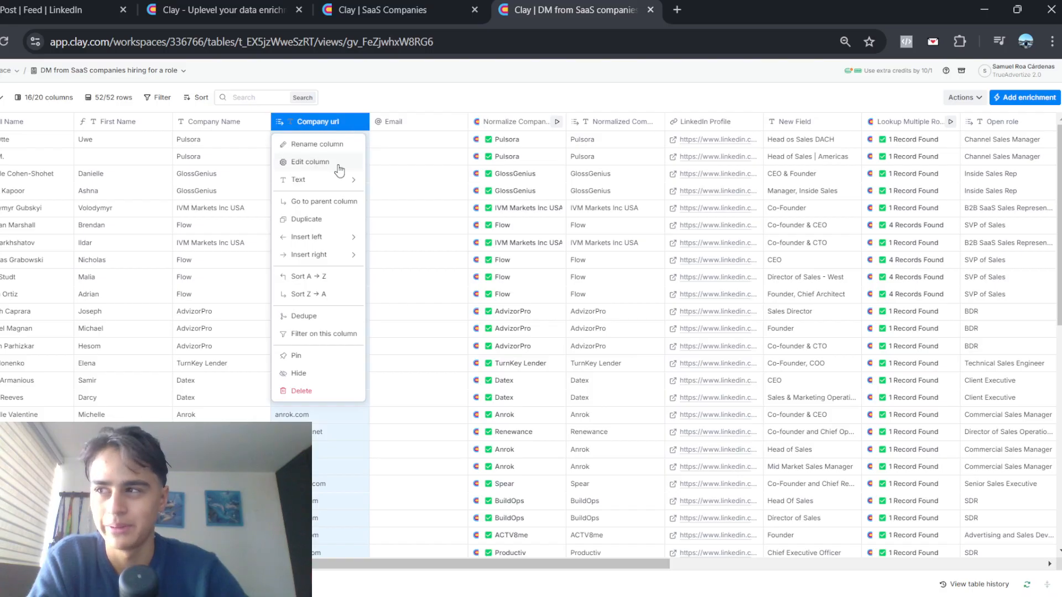
left_click(310, 162)
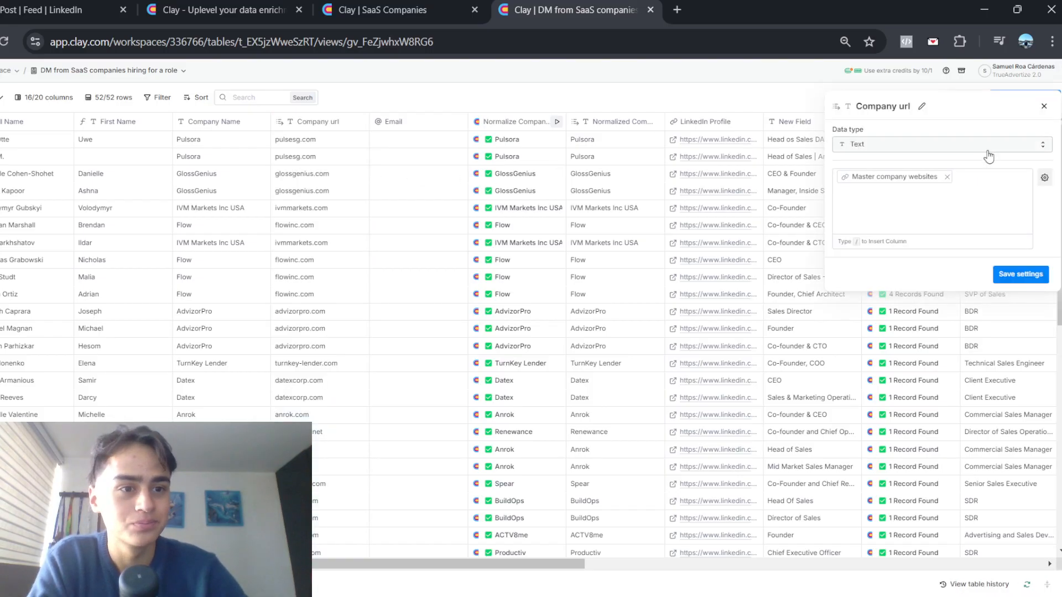
left_click(989, 145)
left_click(937, 220)
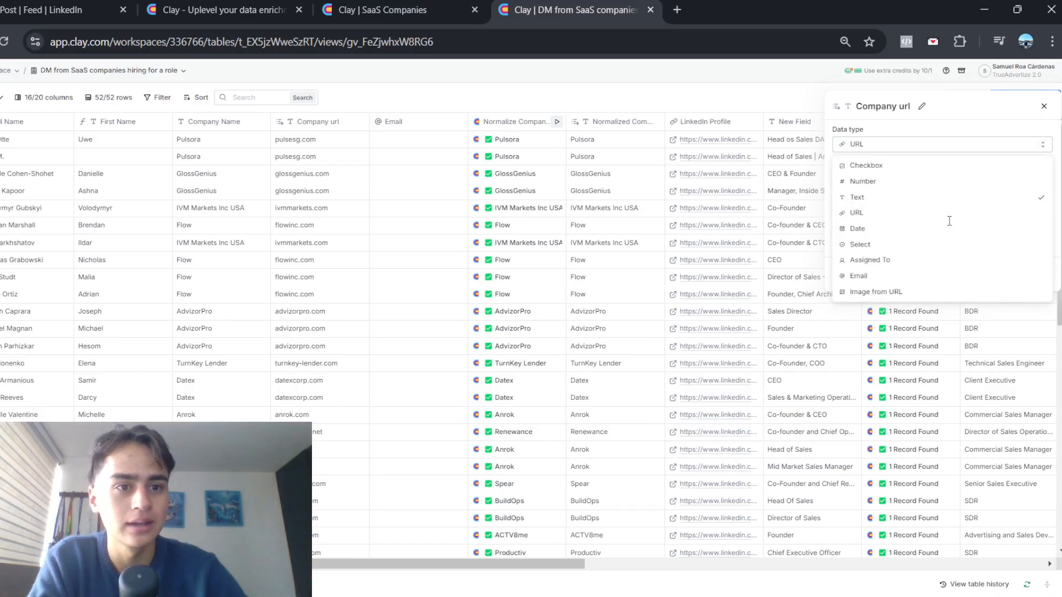
left_click(1041, 279)
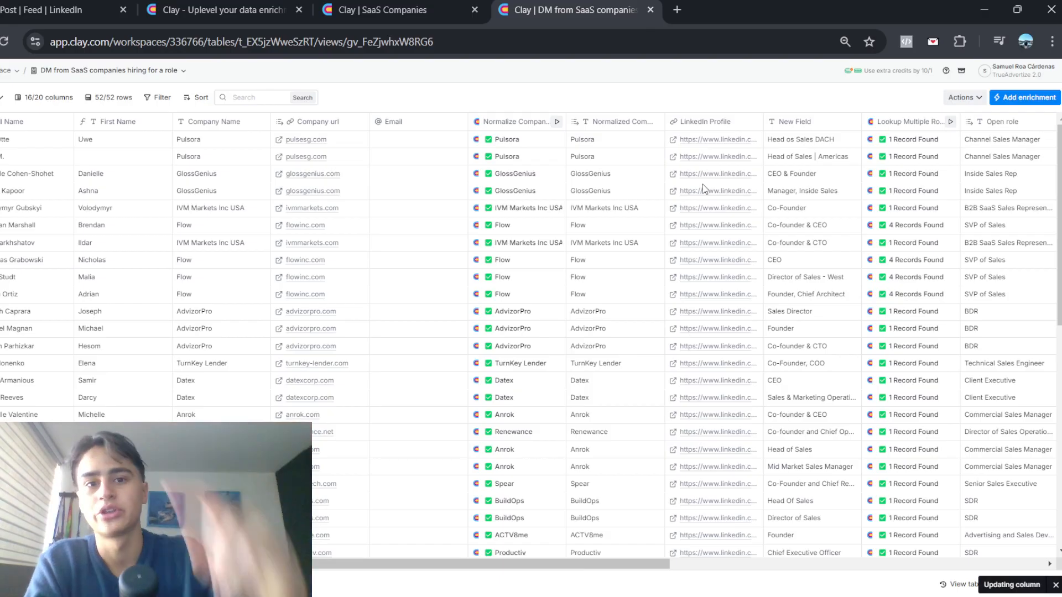
- Check the normalized company names in the SaaS Companies table against those in the decision-maker table, ending on the decision-maker table
scroll(704, 188, "right", 3)
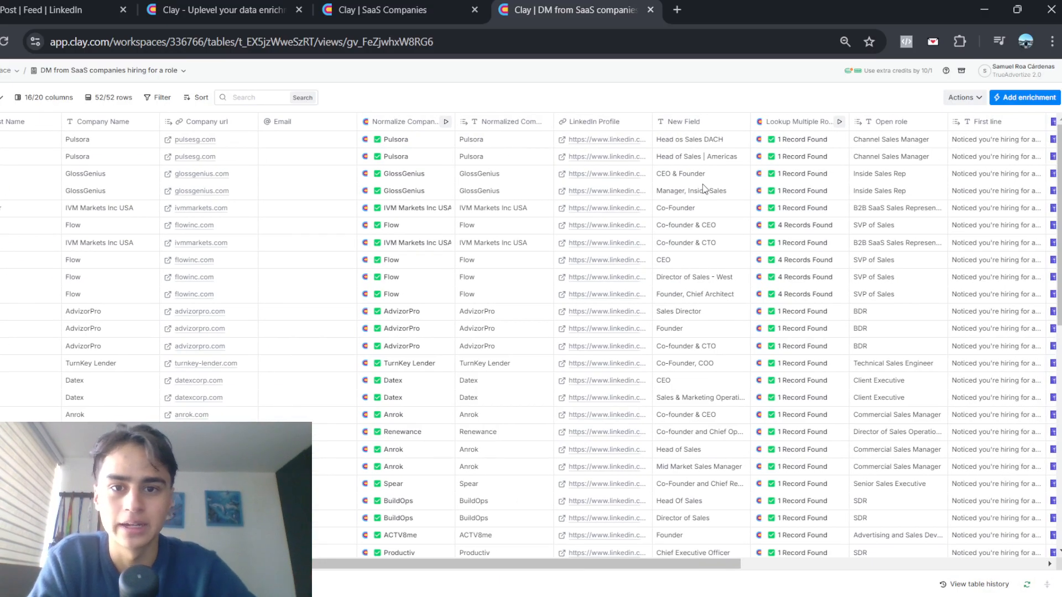
left_click(427, 3)
scroll(432, 240, "left", 15)
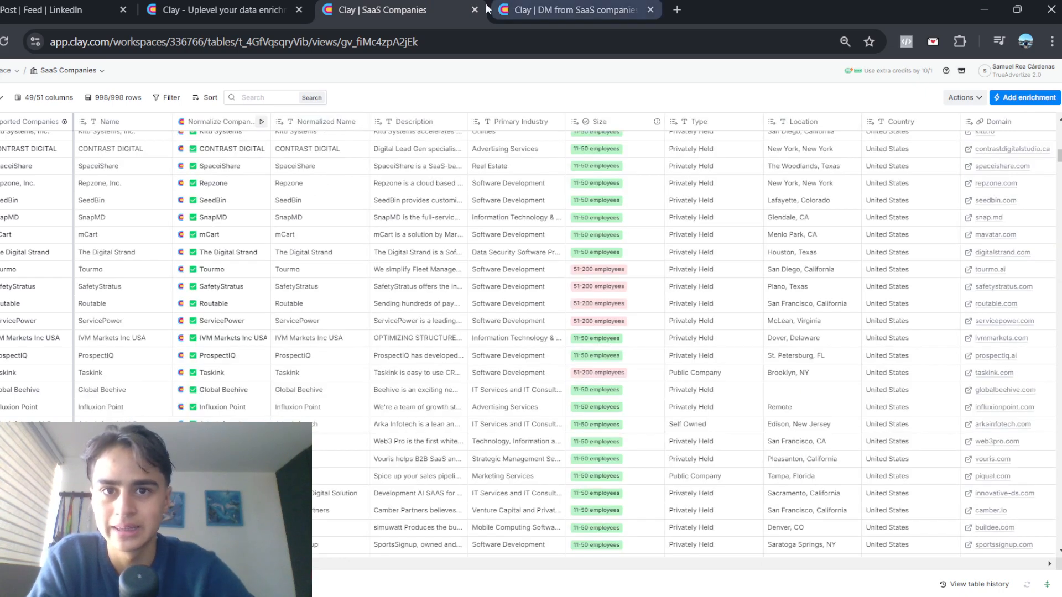
left_click(648, 4)
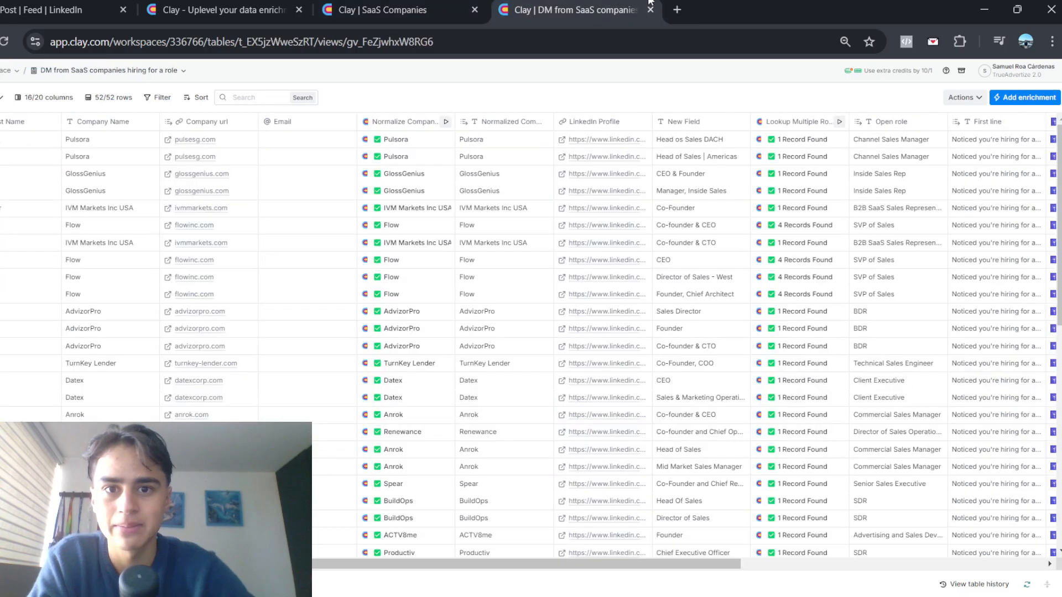
left_click(413, 4)
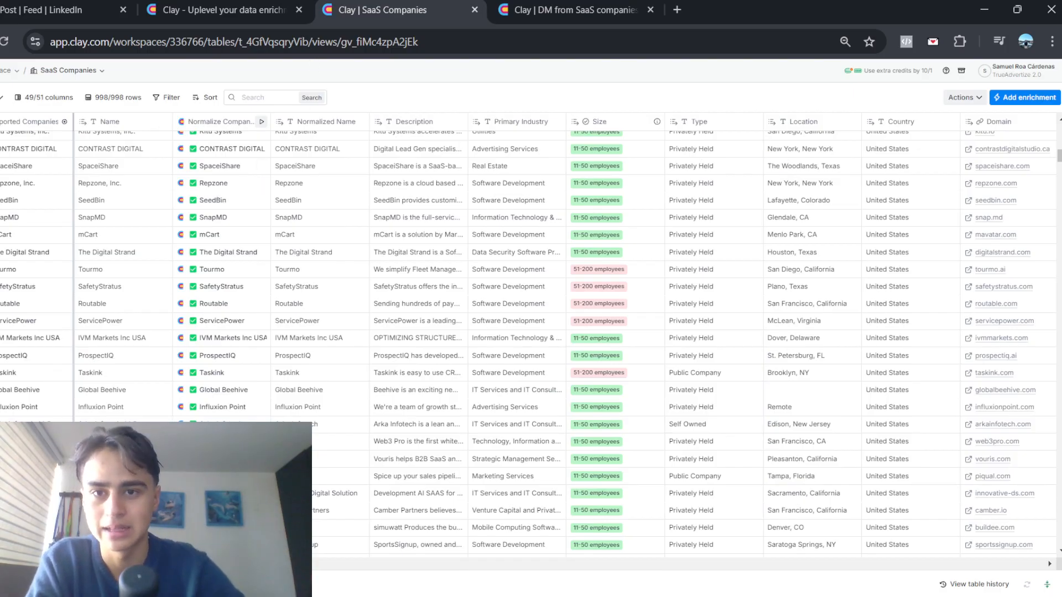
left_click(573, 10)
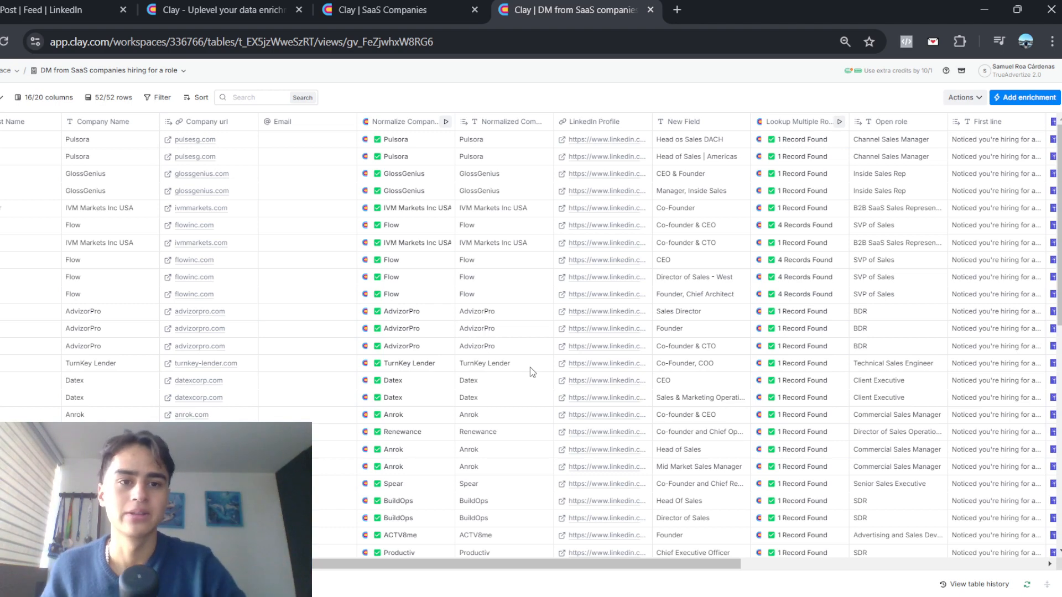
- Review the Lookup Multiple Rows in Other Table settings, including searched table, target column, filter operator, row value and run settings, and close them unchanged
scroll(736, 310, "right", 2)
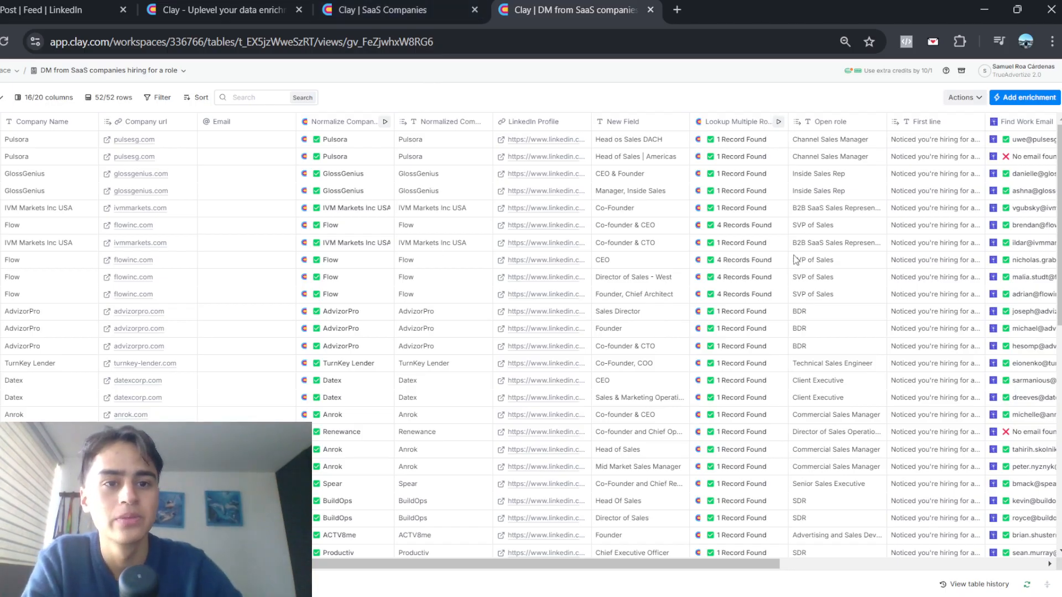
scroll(797, 260, "right", 3)
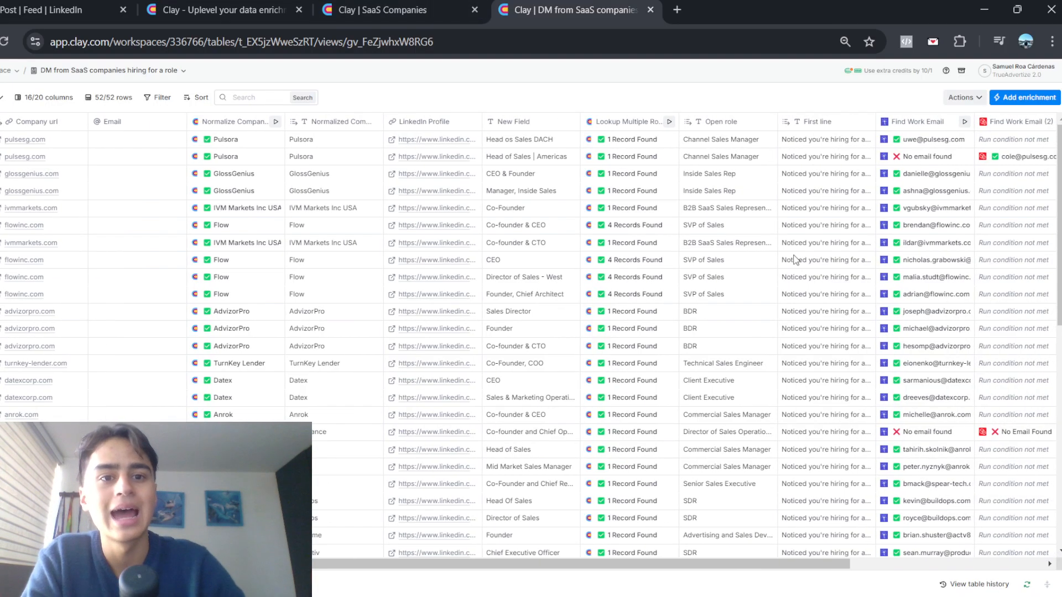
double_click(632, 131)
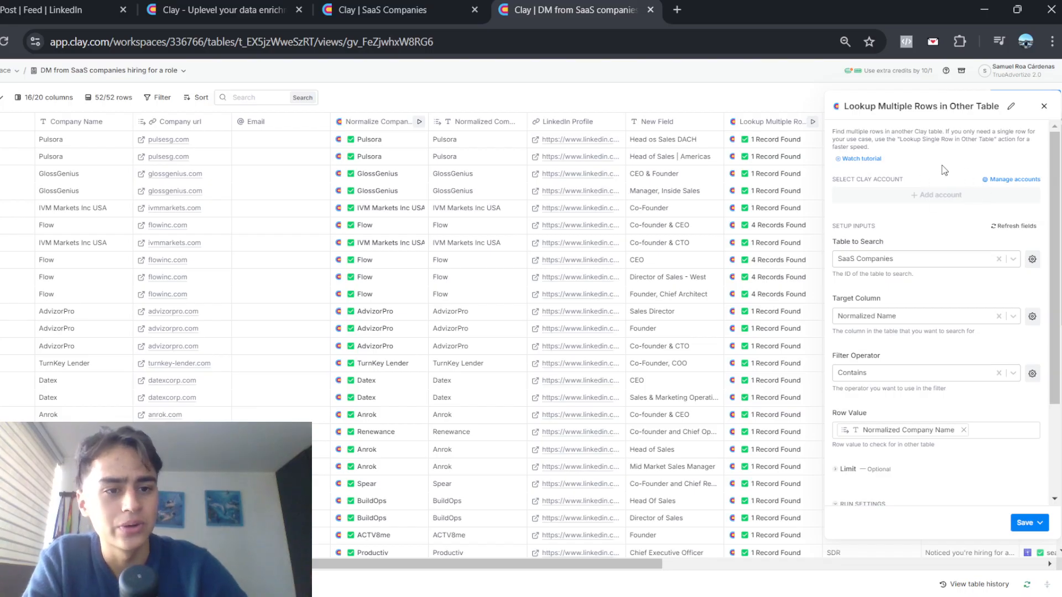
scroll(944, 170, "down", 2)
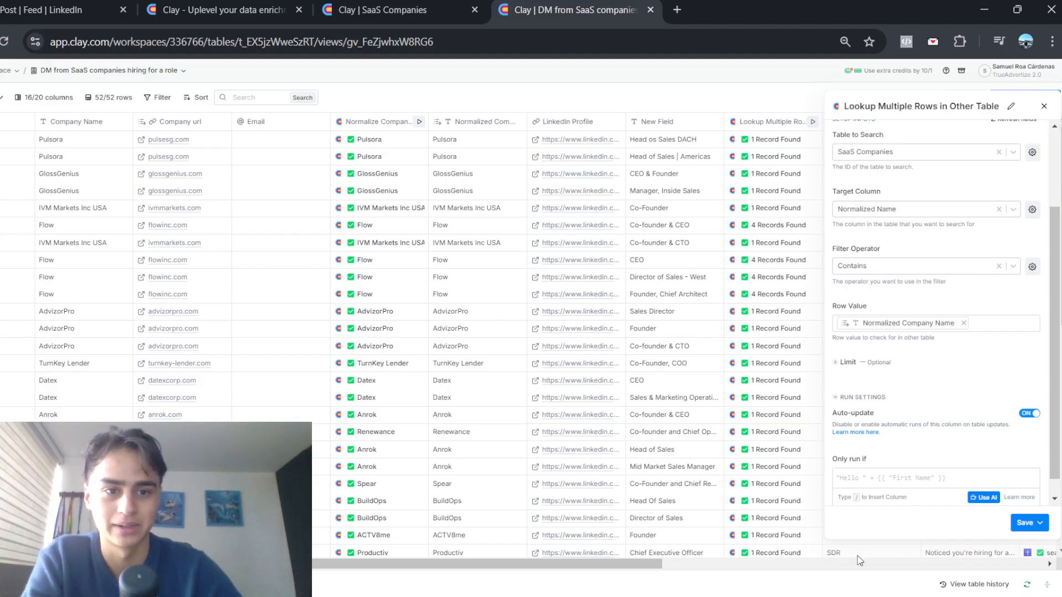
scroll(965, 421, "down", 1)
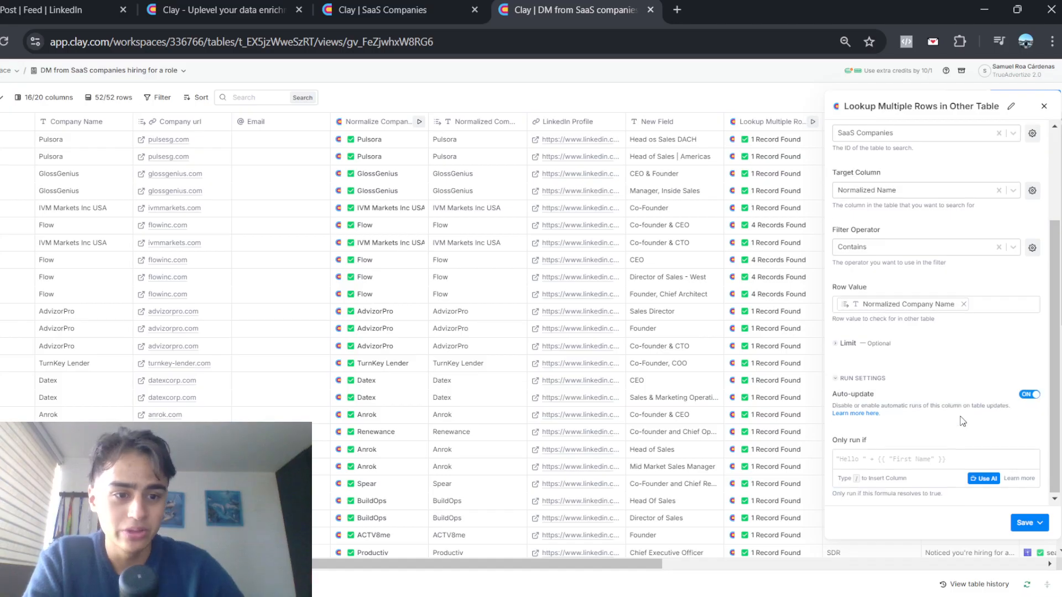
left_click(1043, 107)
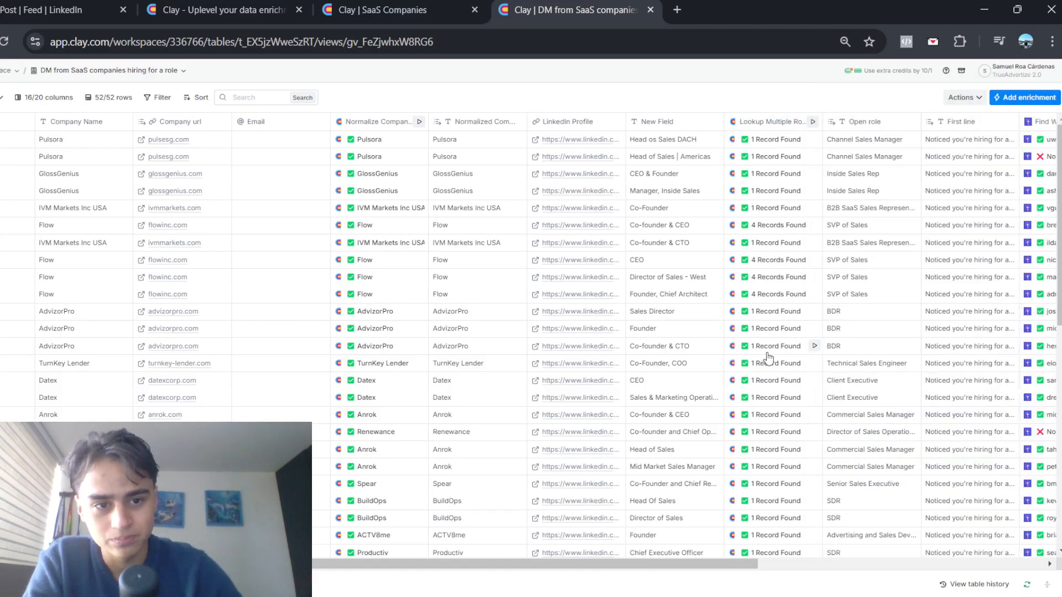
- Open the cell details of the Lookup Multiple Rows result in the first Pulsora row
scroll(767, 357, "right", 3)
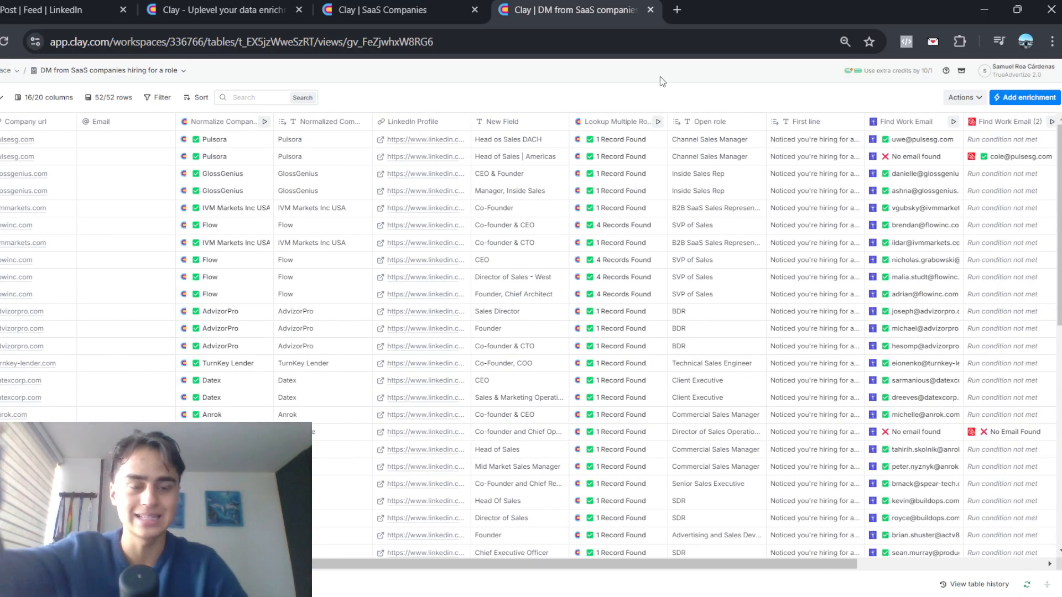
left_click(620, 145)
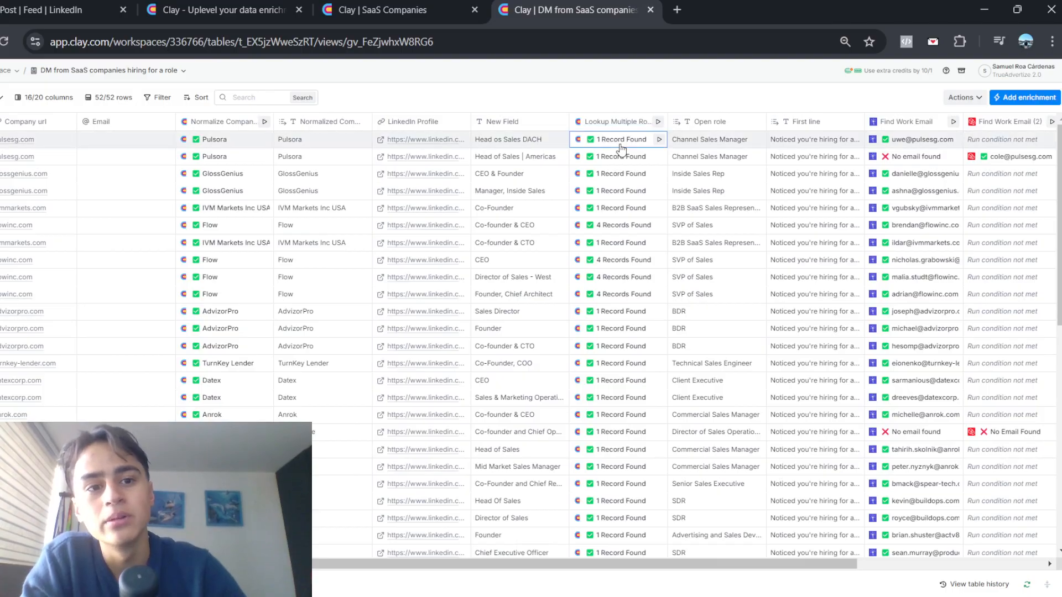
left_click(620, 145)
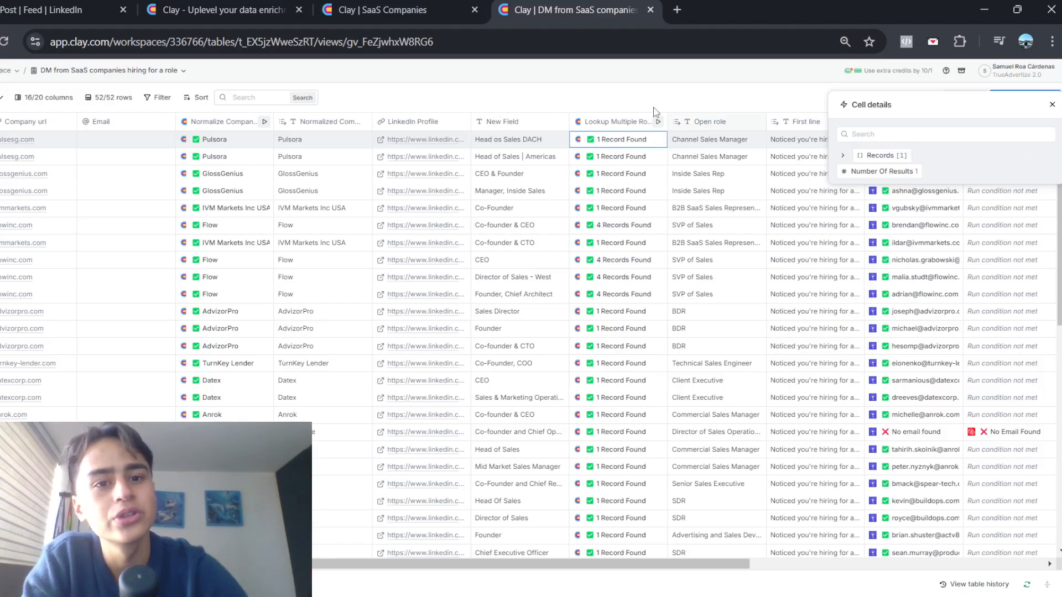
- Expand the first looked-up record in the Pulsora cell details and review its company fields
left_click(850, 157)
left_click(862, 173)
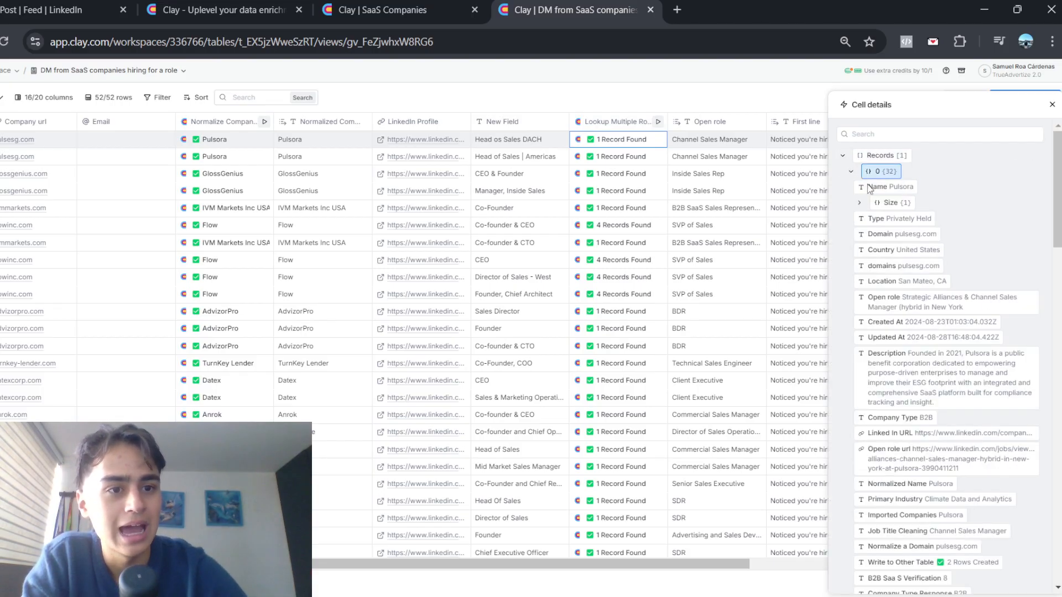
scroll(930, 385, "down", 3)
scroll(929, 386, "down", 3)
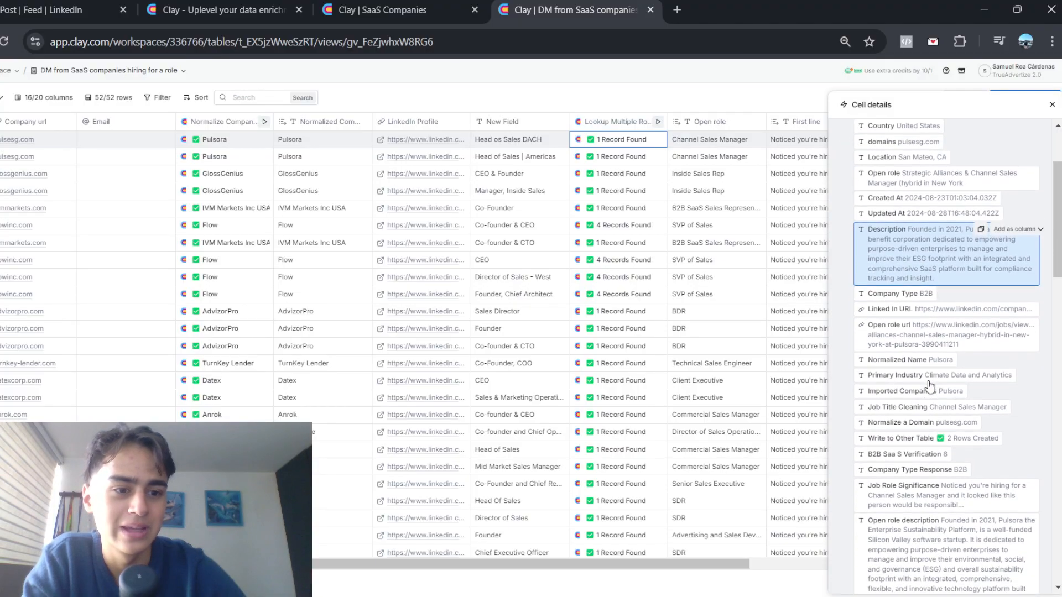
scroll(930, 385, "down", 4)
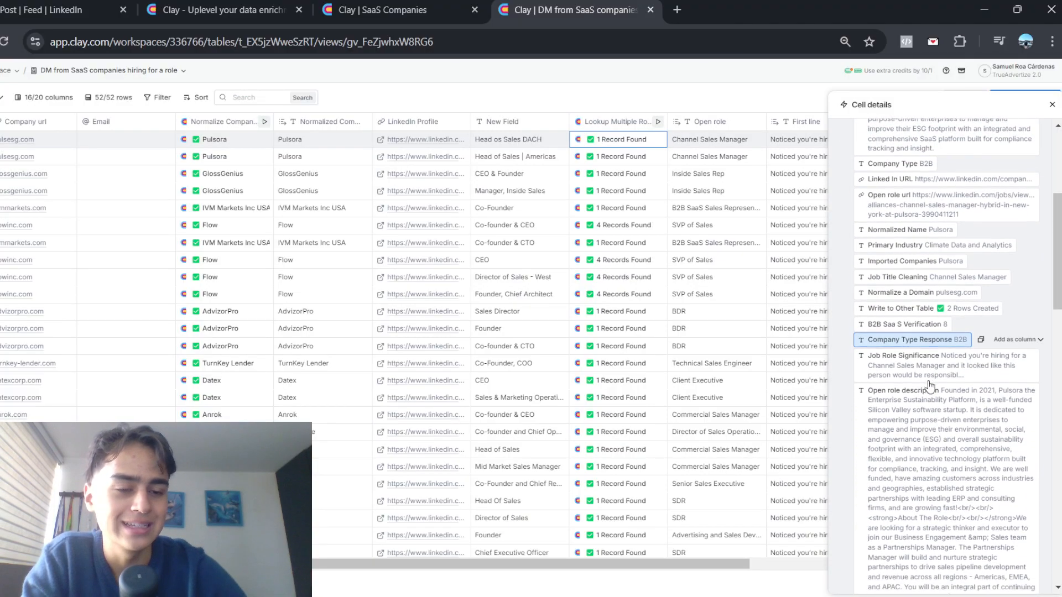
- Check the source columns in the SaaS Companies table, including the Company Type and B2B SaaS Verification columns
left_click(379, 7)
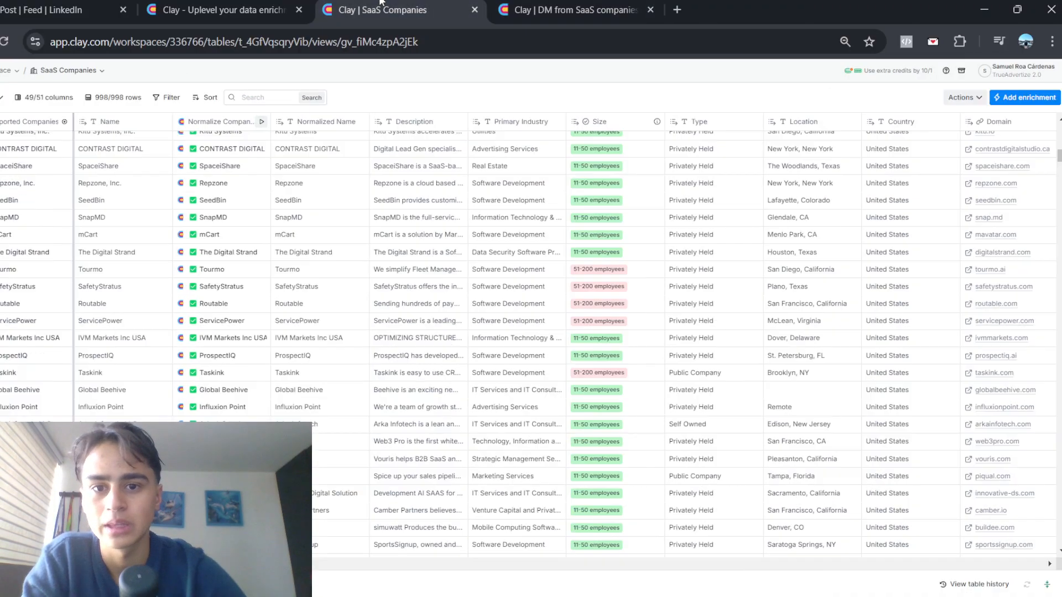
scroll(553, 218, "right", 10)
scroll(553, 218, "right", 5)
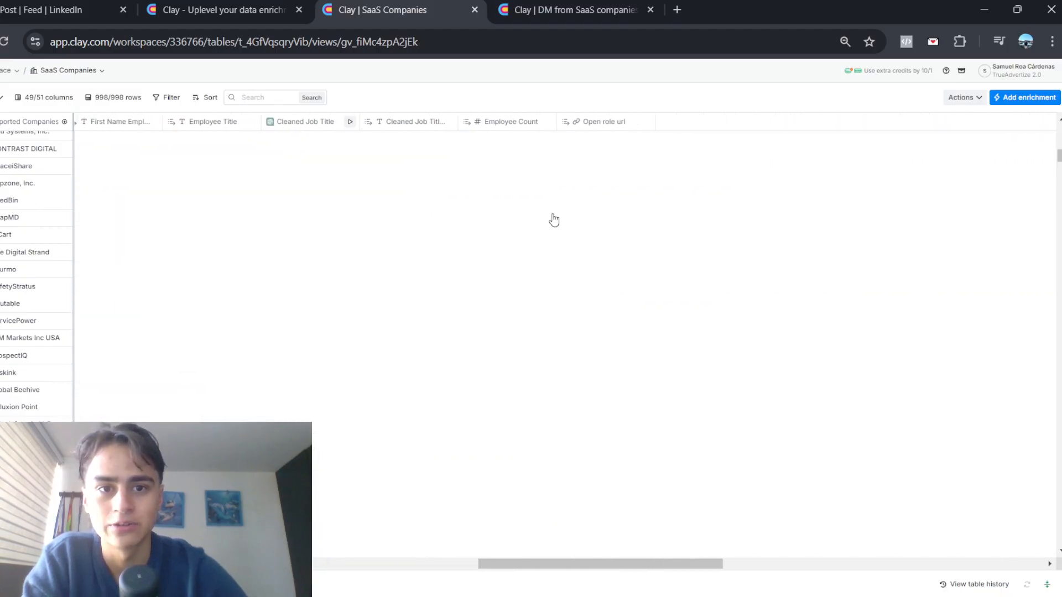
scroll(553, 218, "left", 10)
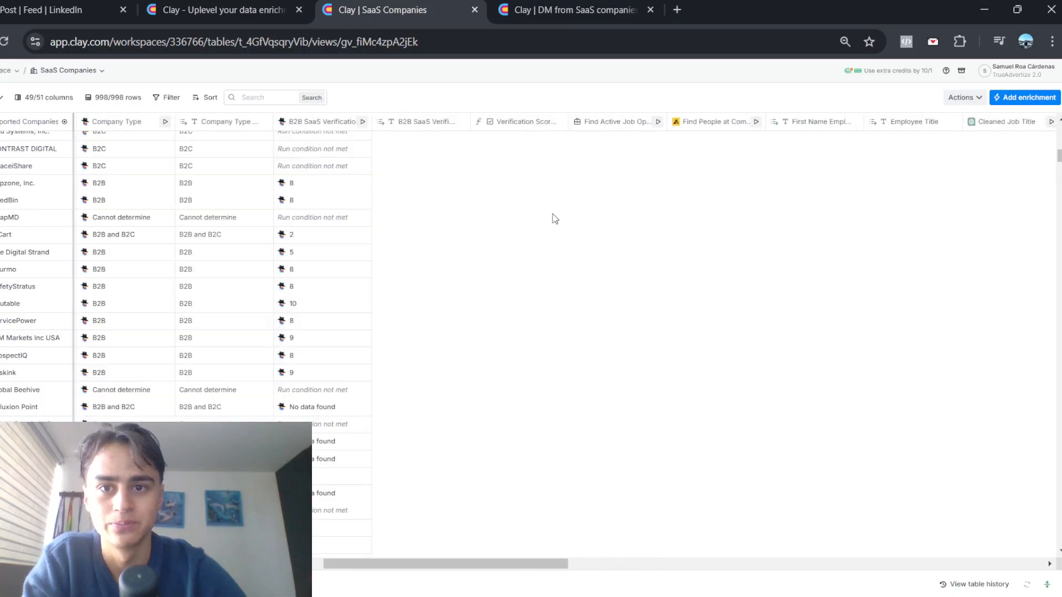
- Return to the decision-maker table, review the remaining fields of the looked-up Pulsora record, and close the cell details
left_click(612, 2)
scroll(1012, 410, "down", 5)
scroll(1013, 410, "down", 10)
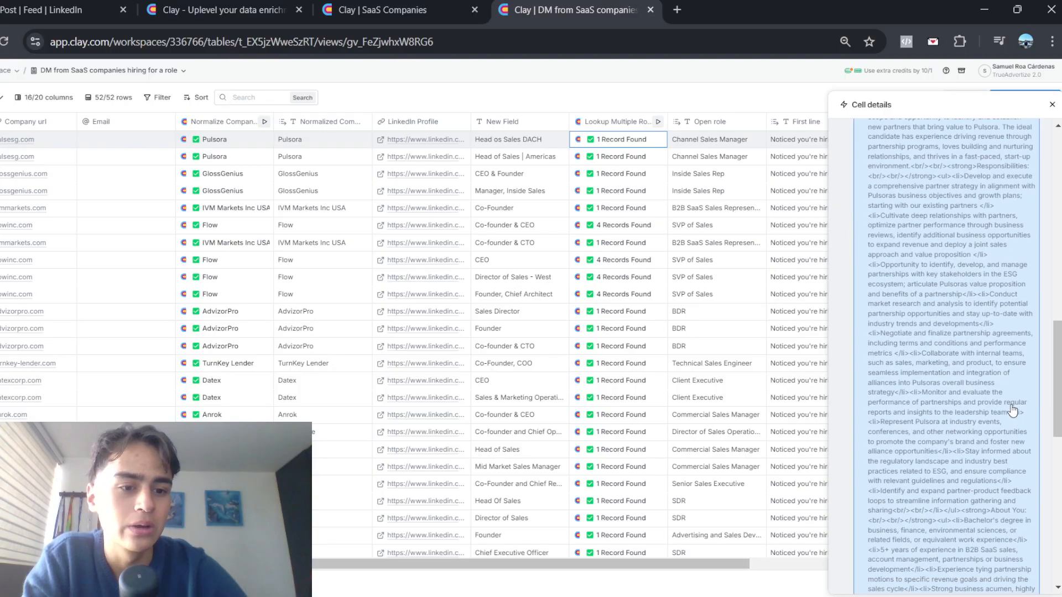
scroll(1012, 411, "down", 5)
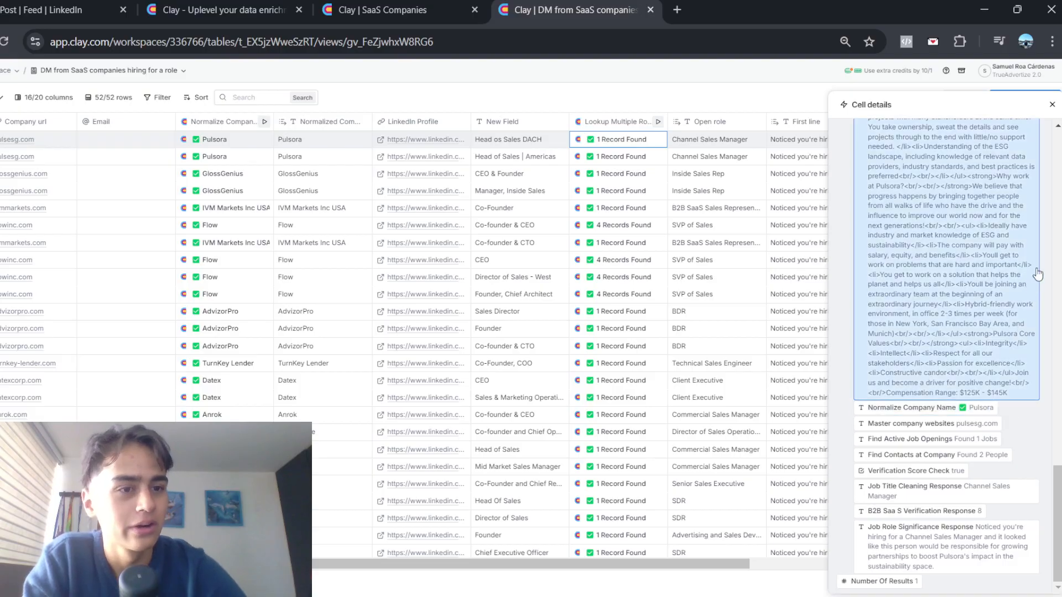
left_click(1052, 105)
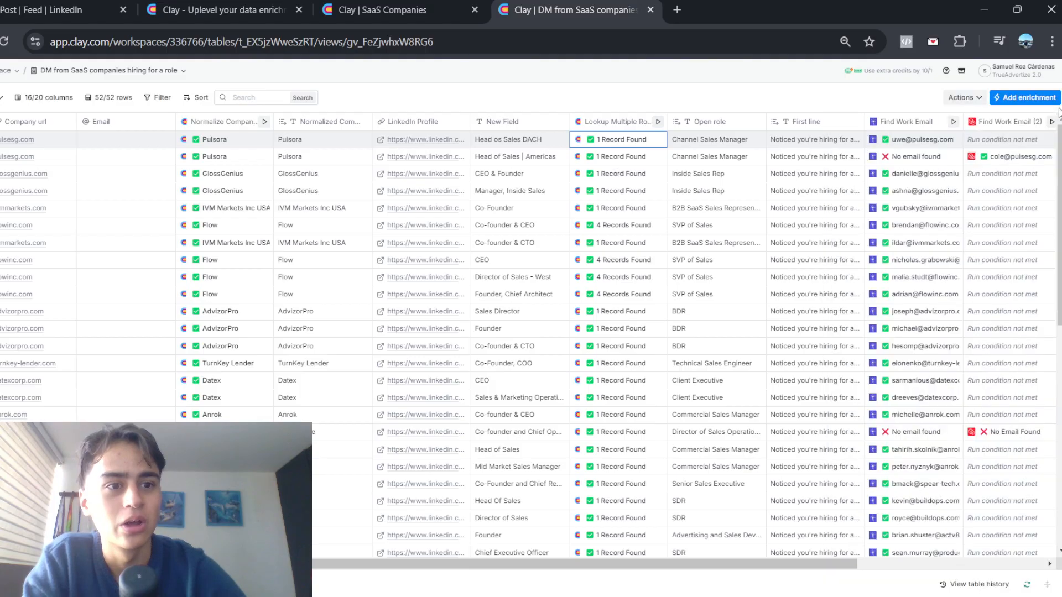
- Review the decision-maker table's first line, work email and campaign columns, ending back at the company and lookup columns
scroll(857, 232, "right", 1)
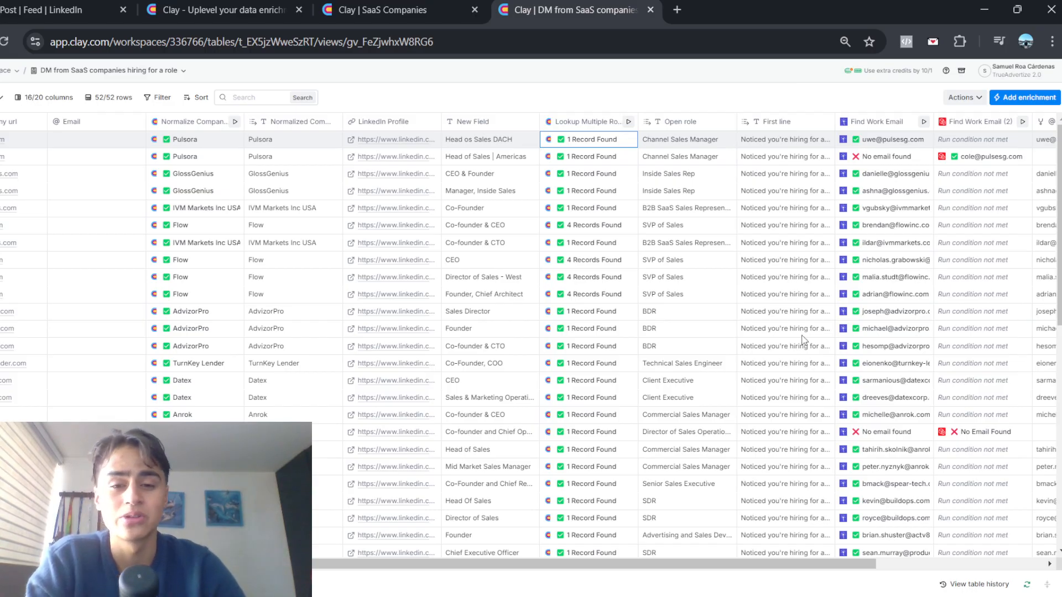
scroll(828, 333, "right", 5)
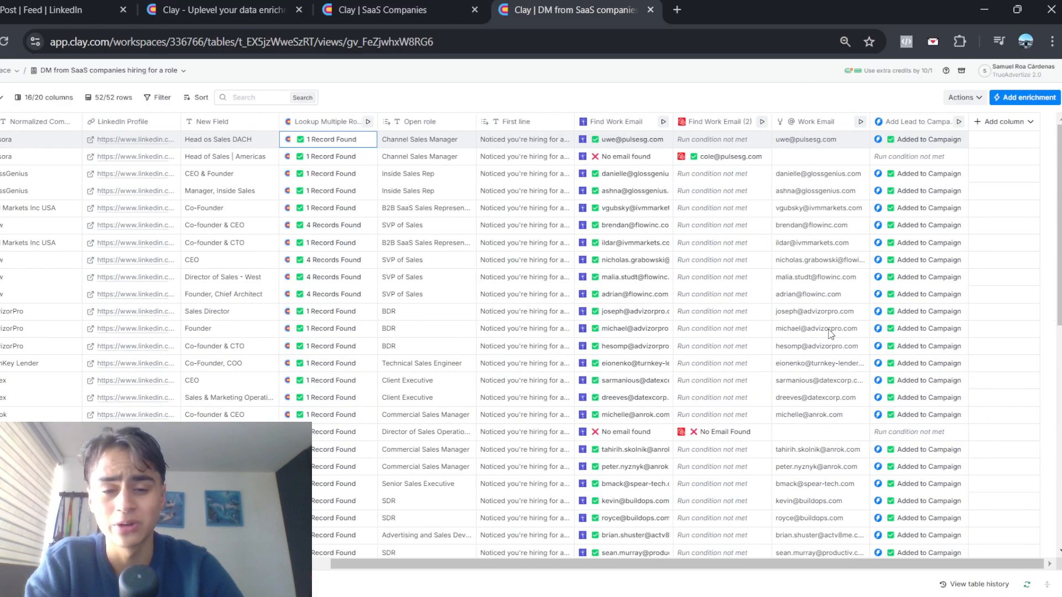
scroll(828, 334, "left", 9)
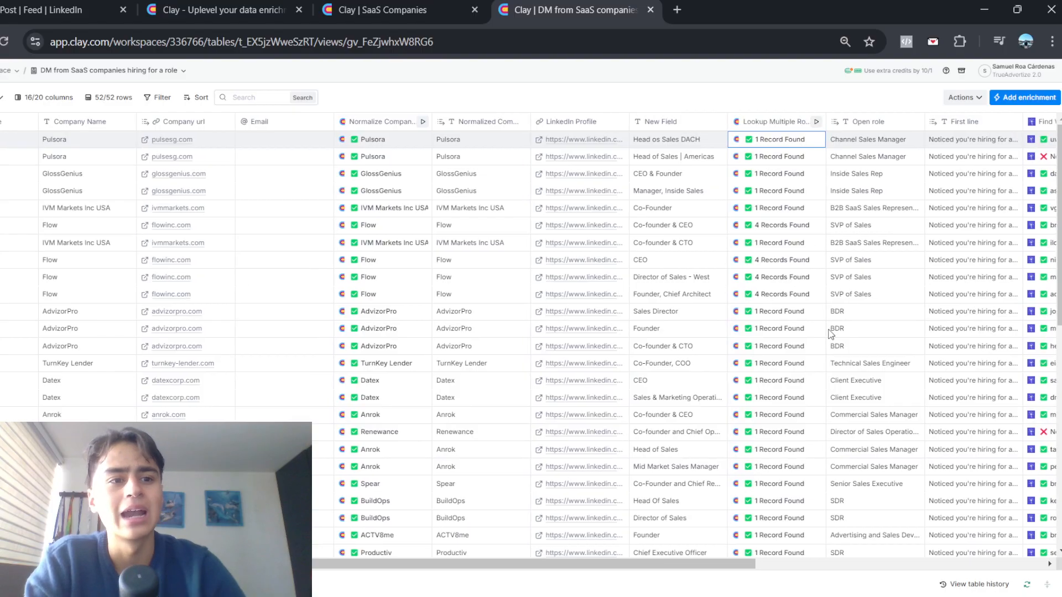